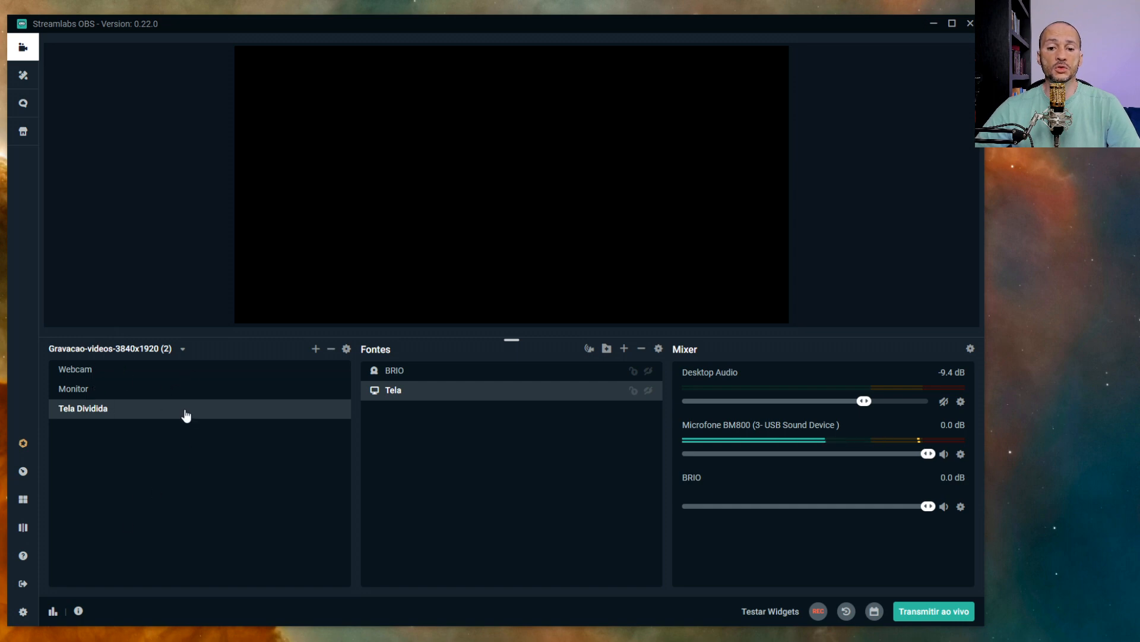
Step: Switch to the Webcam scene and review the streaming service settings and the available base canvas resolutions
{"action": "left_click", "coordinate": [117, 376]}
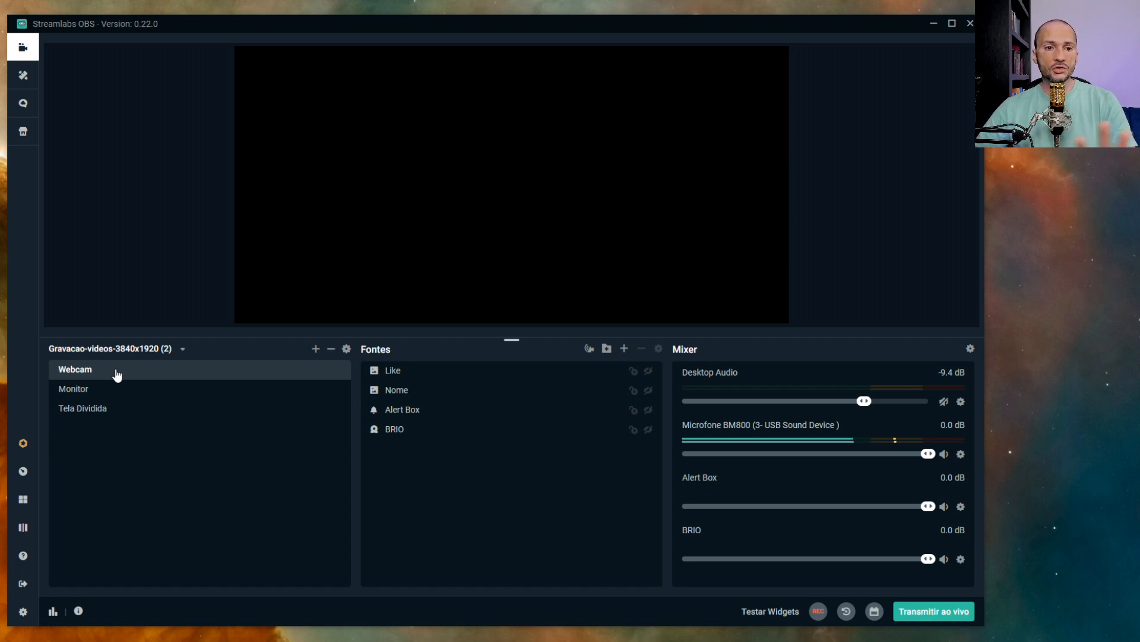
{"action": "left_click", "coordinate": [23, 613]}
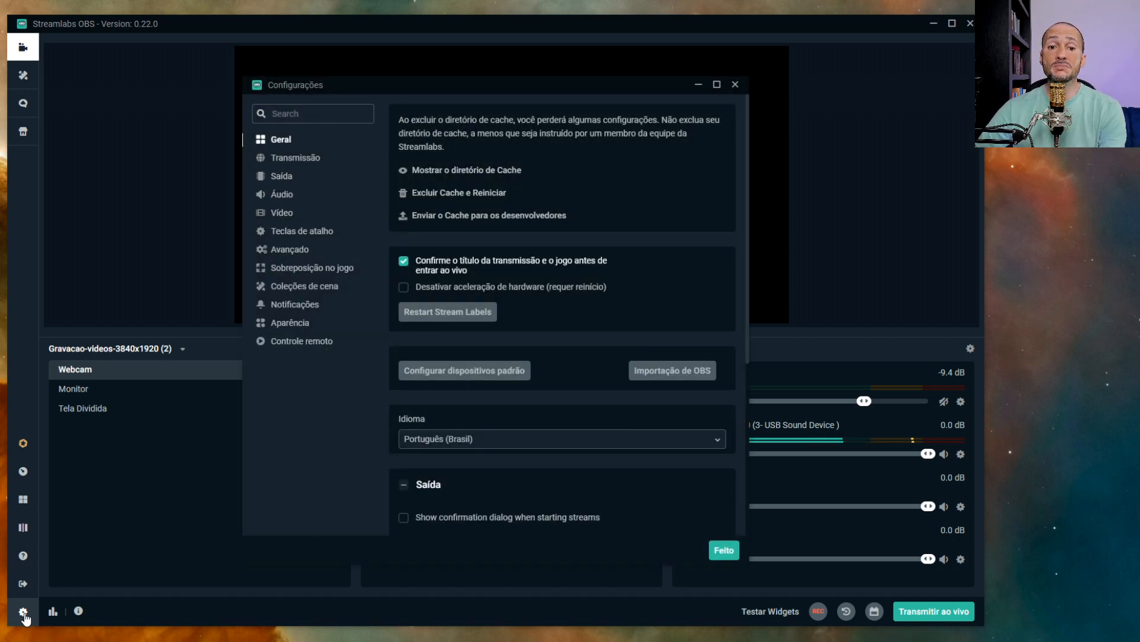
{"action": "left_click", "coordinate": [316, 167]}
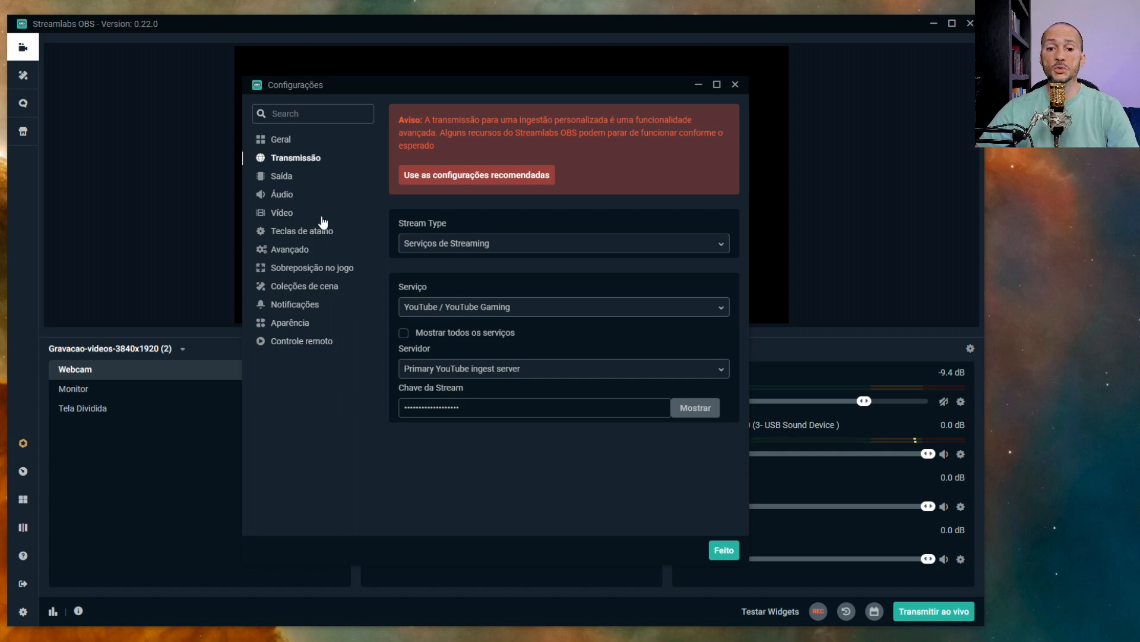
{"action": "left_click", "coordinate": [297, 220]}
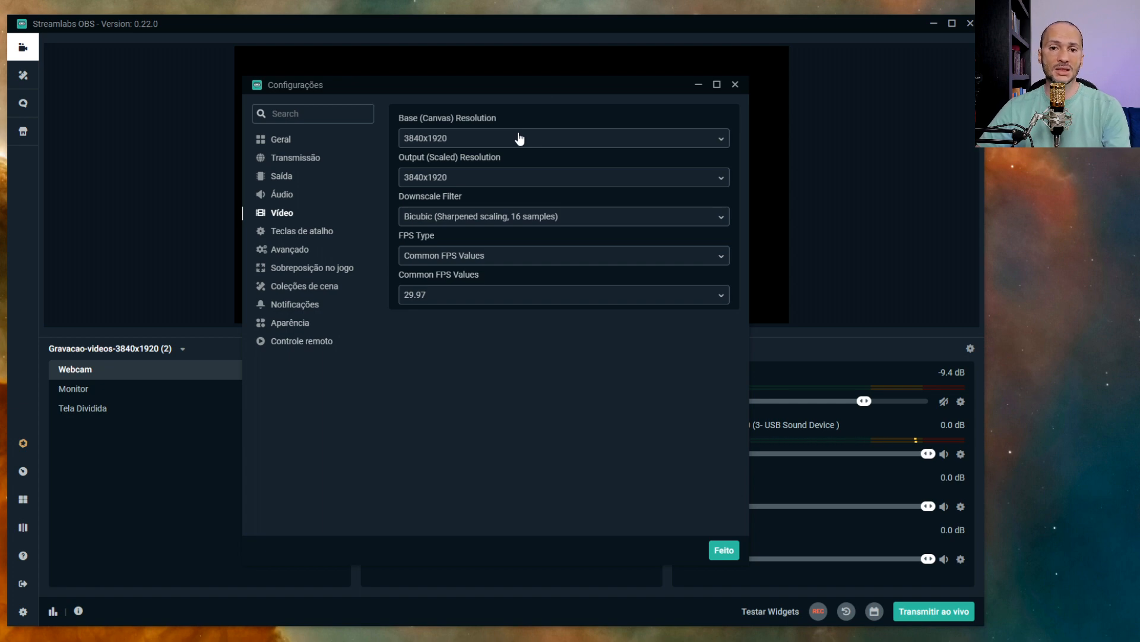
{"action": "left_click", "coordinate": [713, 140]}
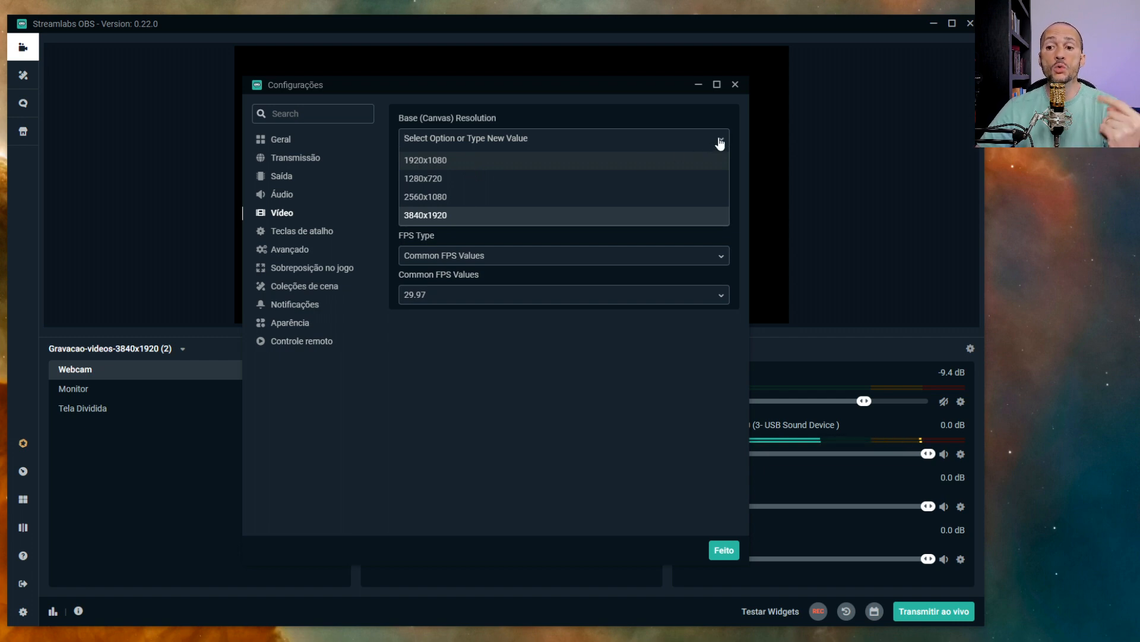
{"action": "left_click", "coordinate": [735, 84]}
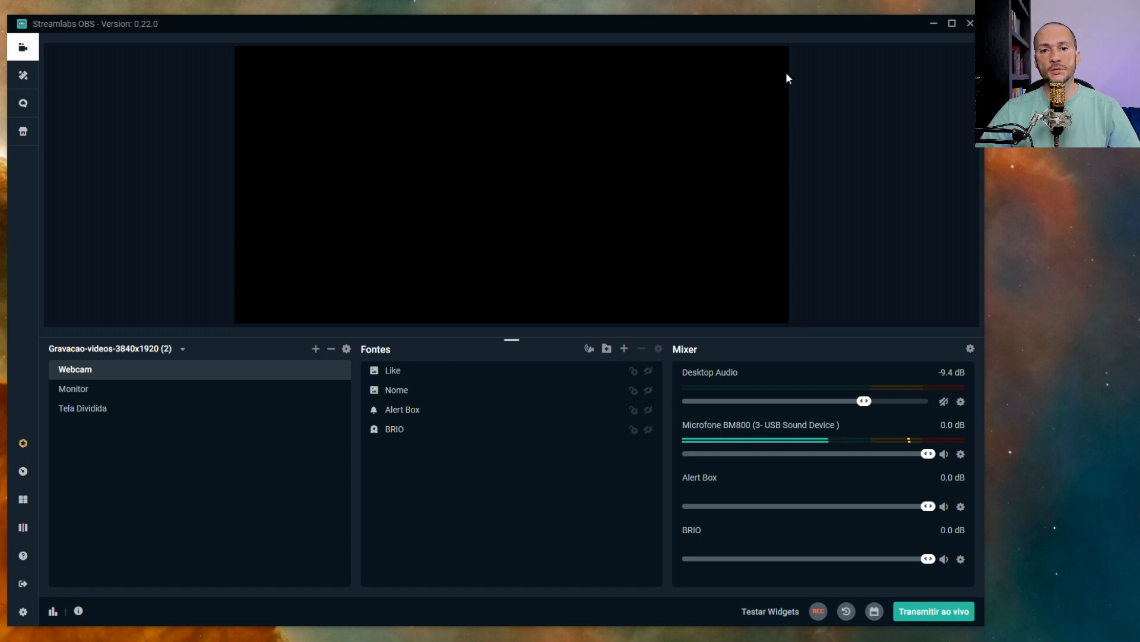
Step: Set the output (scaled) resolution to 3840x1920 and the common FPS value to 29.97 in the video settings
{"action": "left_click", "coordinate": [24, 612]}
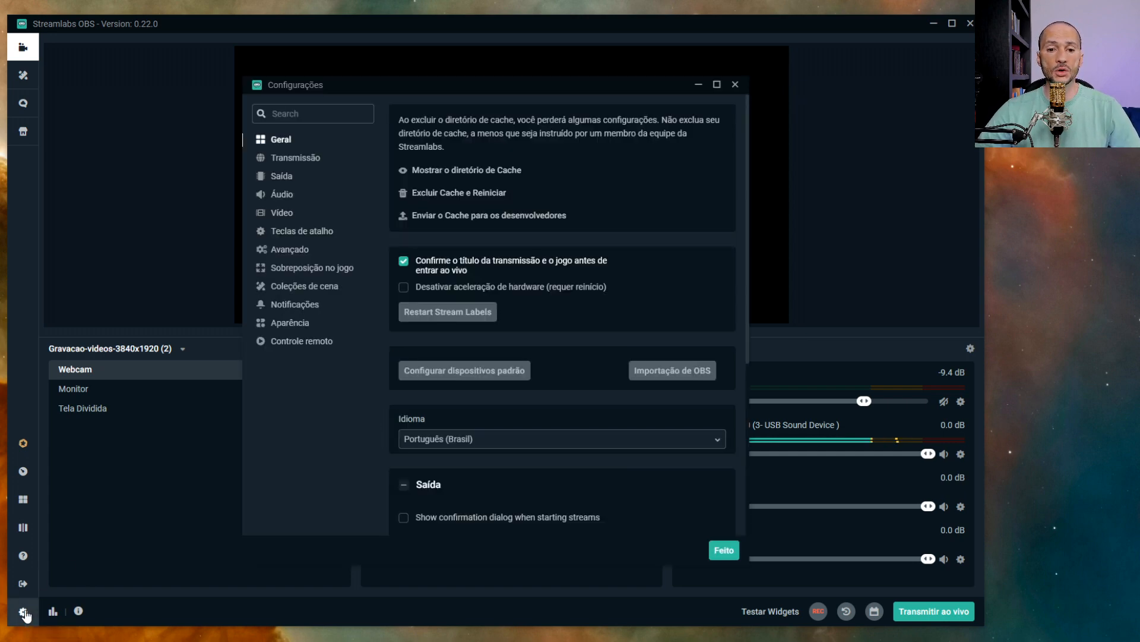
{"action": "left_click", "coordinate": [280, 213]}
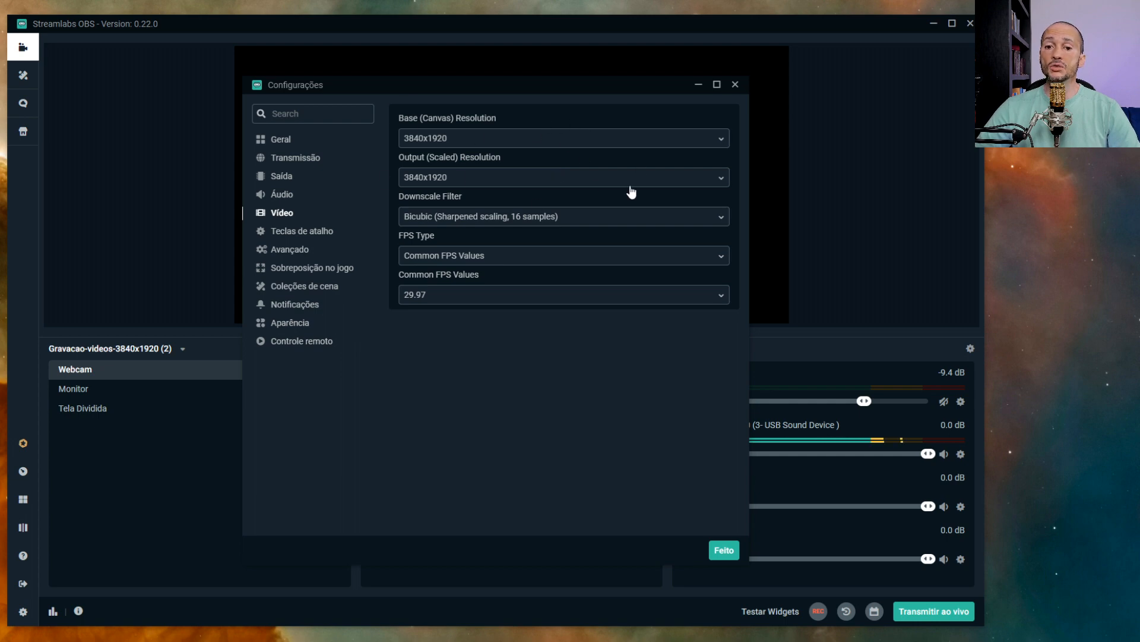
{"action": "left_click", "coordinate": [723, 179]}
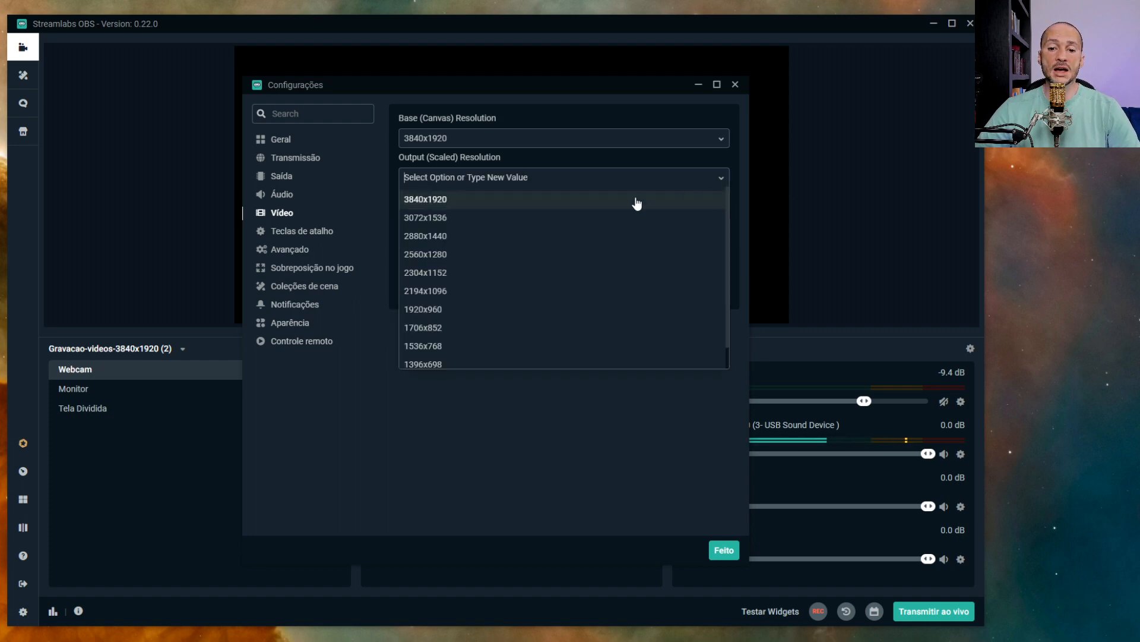
{"action": "scroll", "coordinate": [462, 365], "scroll_direction": "down", "scroll_amount": 1}
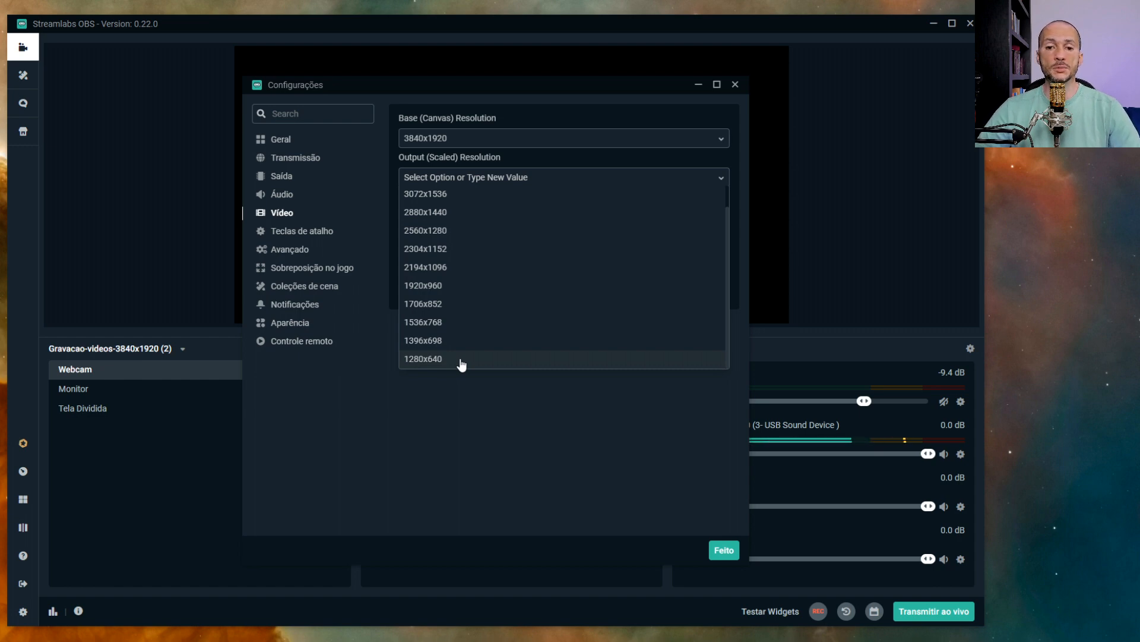
{"action": "scroll", "coordinate": [496, 343], "scroll_direction": "up", "scroll_amount": 1}
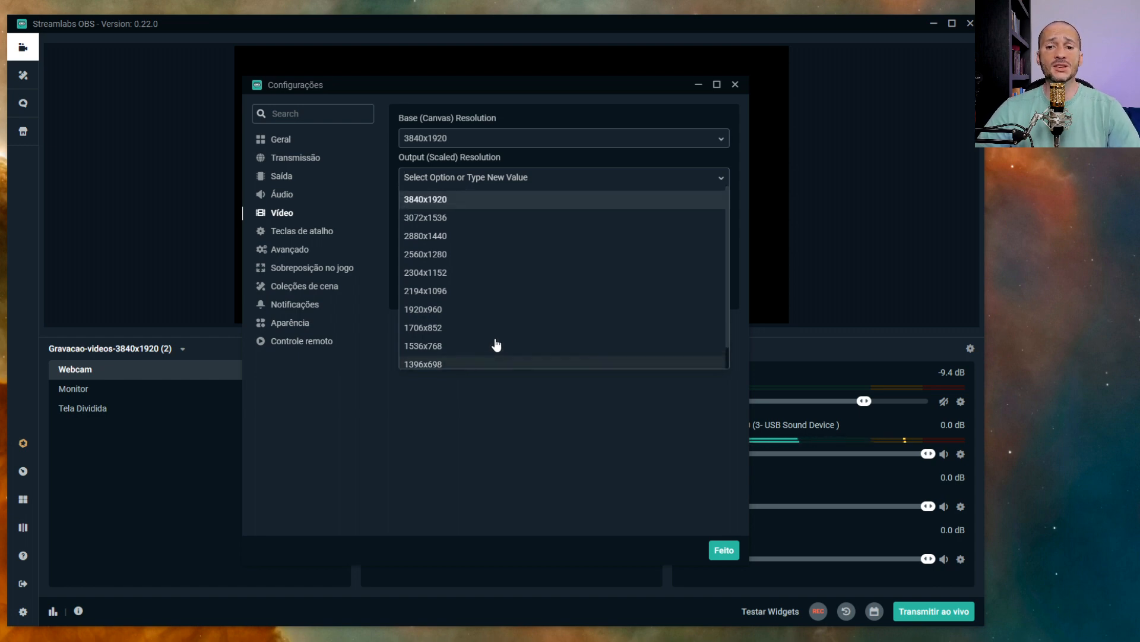
{"action": "left_click", "coordinate": [466, 202]}
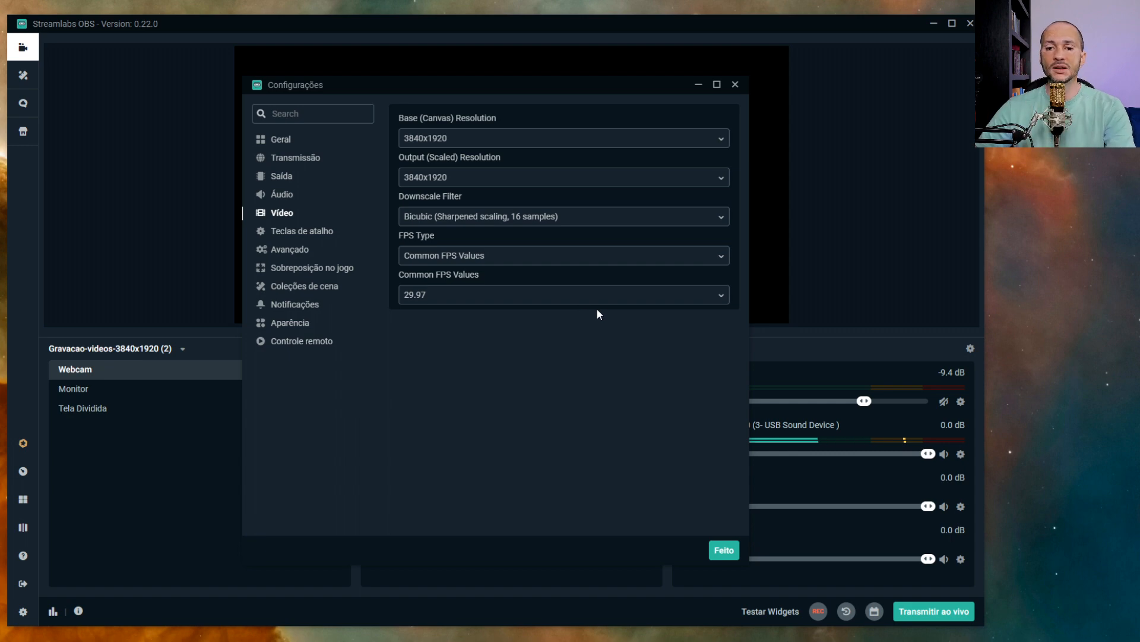
{"action": "left_click", "coordinate": [672, 297]}
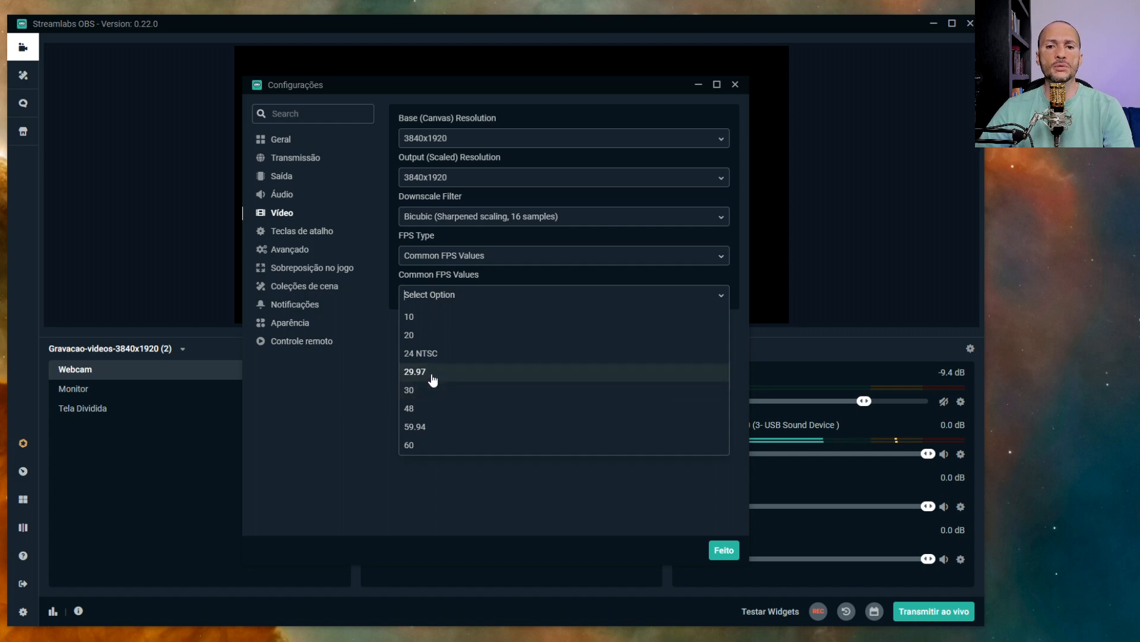
{"action": "left_click", "coordinate": [459, 378]}
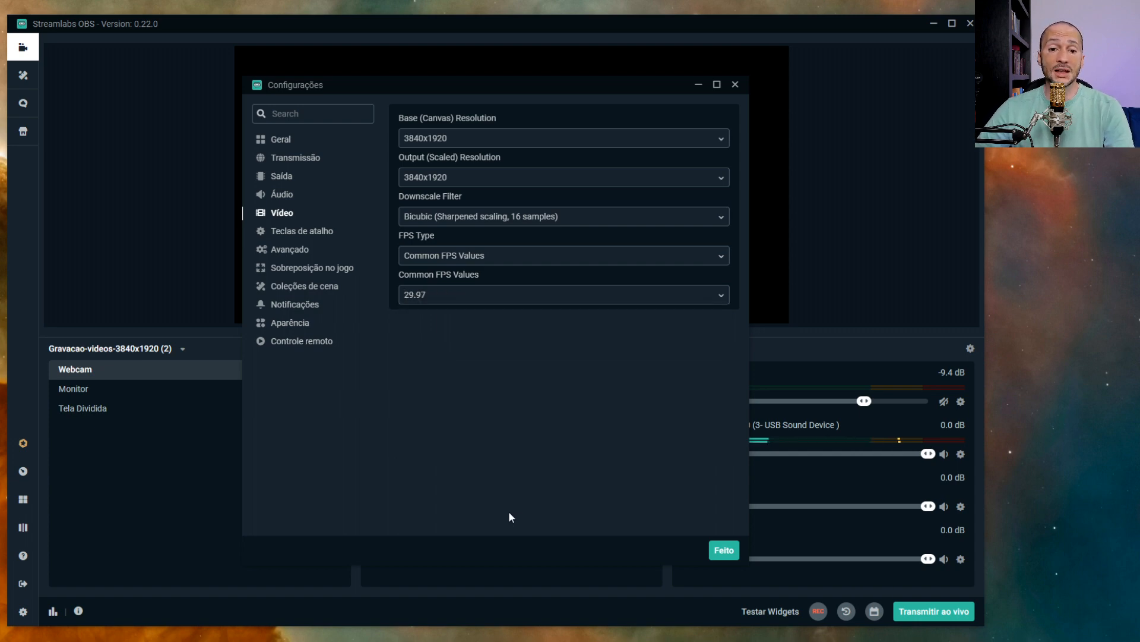
Step: Review the audio device settings and set the streaming encoder to Hardware (NVENC) (new) in the output settings
{"action": "left_click", "coordinate": [281, 196]}
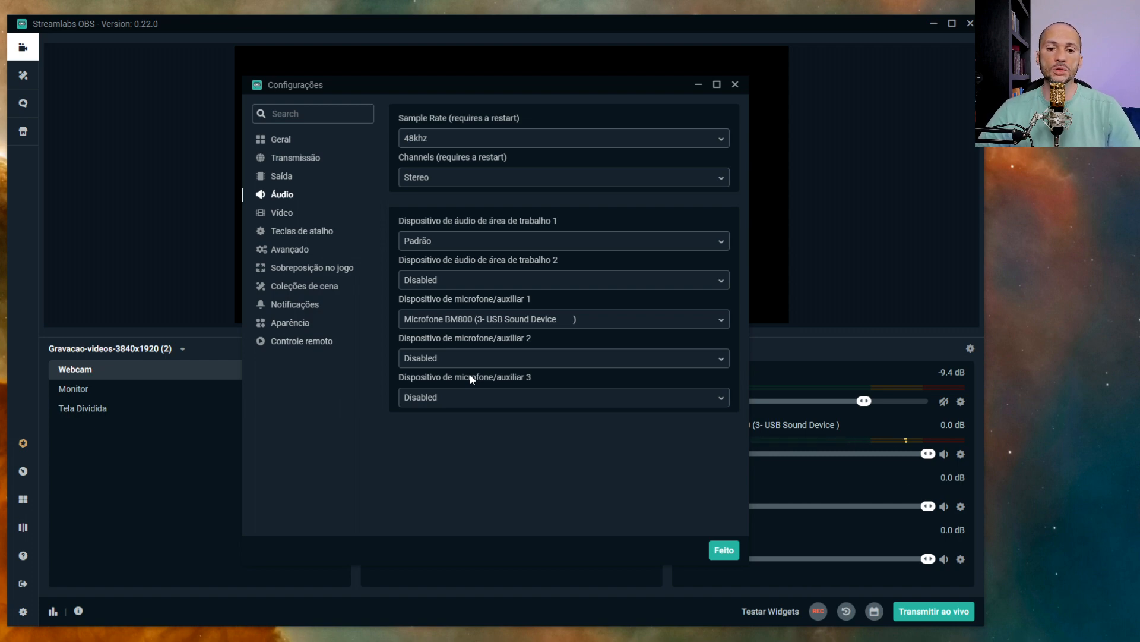
{"action": "left_click", "coordinate": [289, 178]}
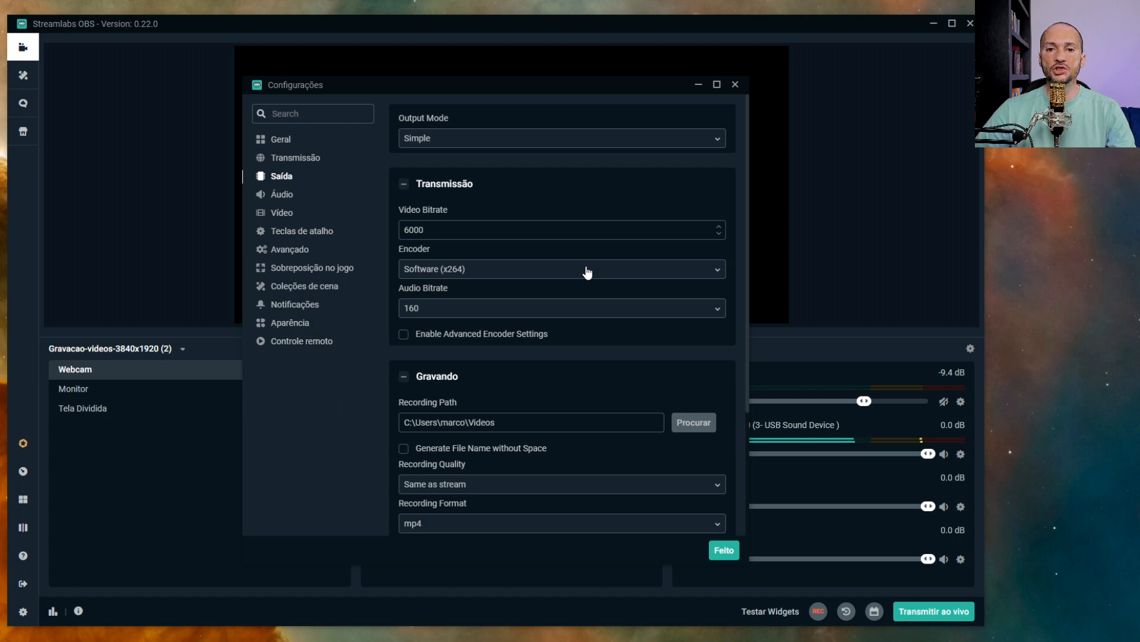
{"action": "left_click", "coordinate": [696, 278]}
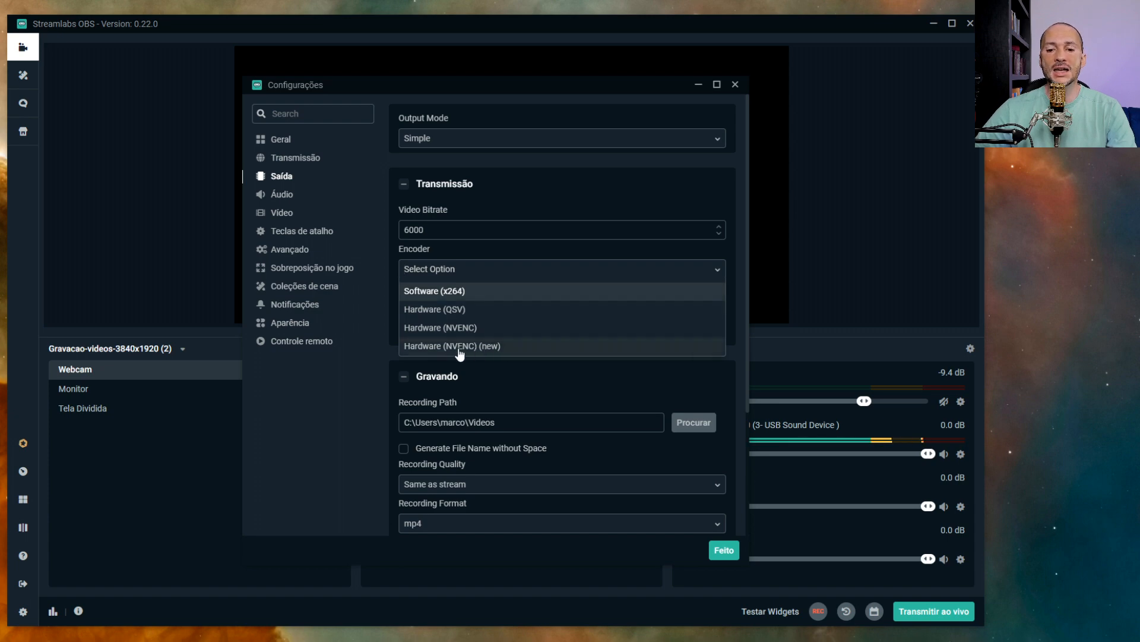
{"action": "left_click", "coordinate": [491, 346]}
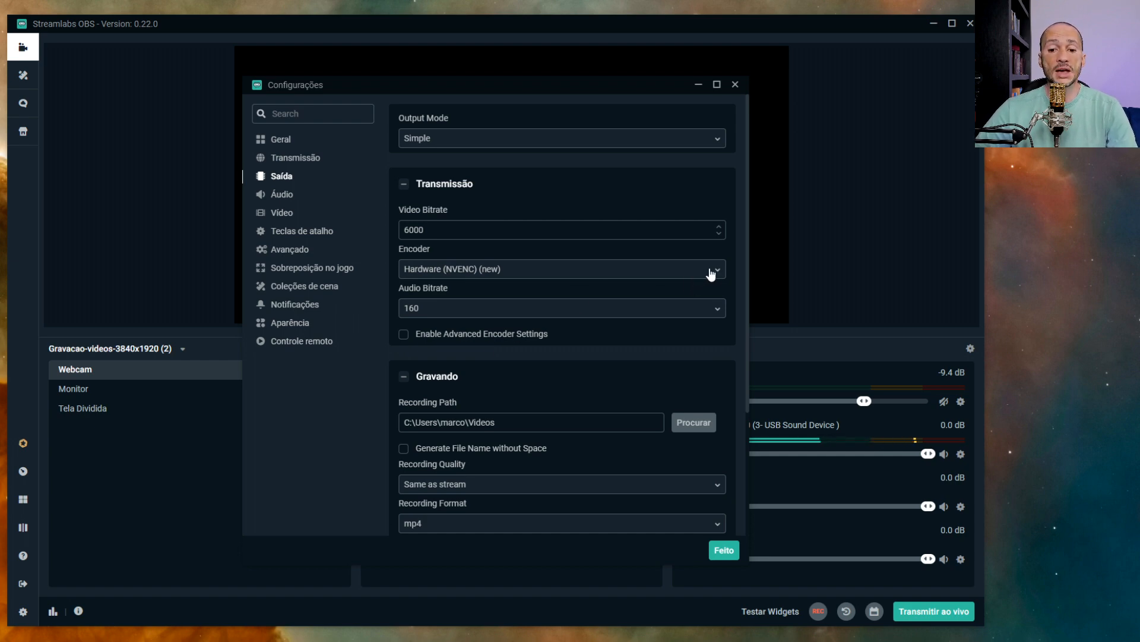
Step: Set the recording quality to Same as stream and the recording format to mp4
{"action": "scroll", "coordinate": [570, 326], "scroll_direction": "down", "scroll_amount": 3}
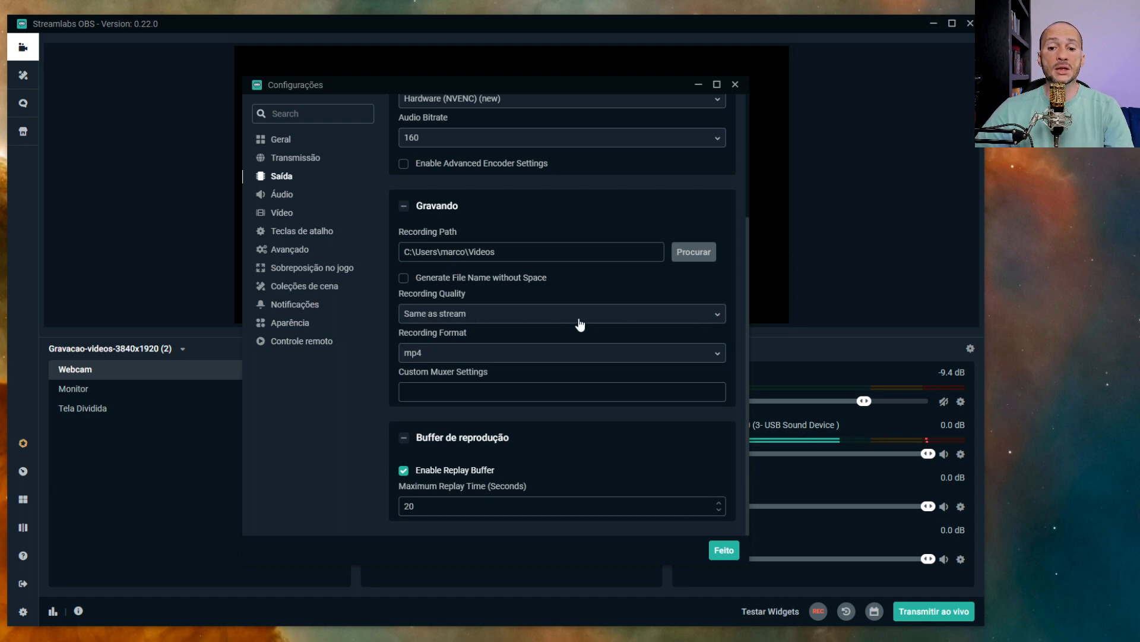
{"action": "left_click", "coordinate": [617, 322]}
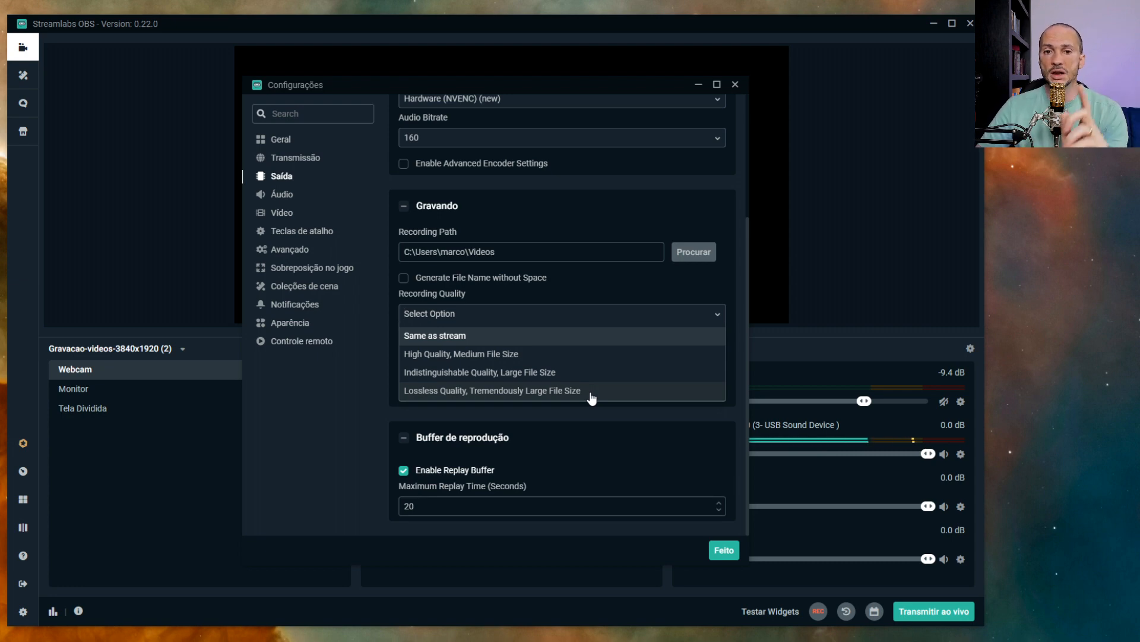
{"action": "left_click", "coordinate": [429, 335]}
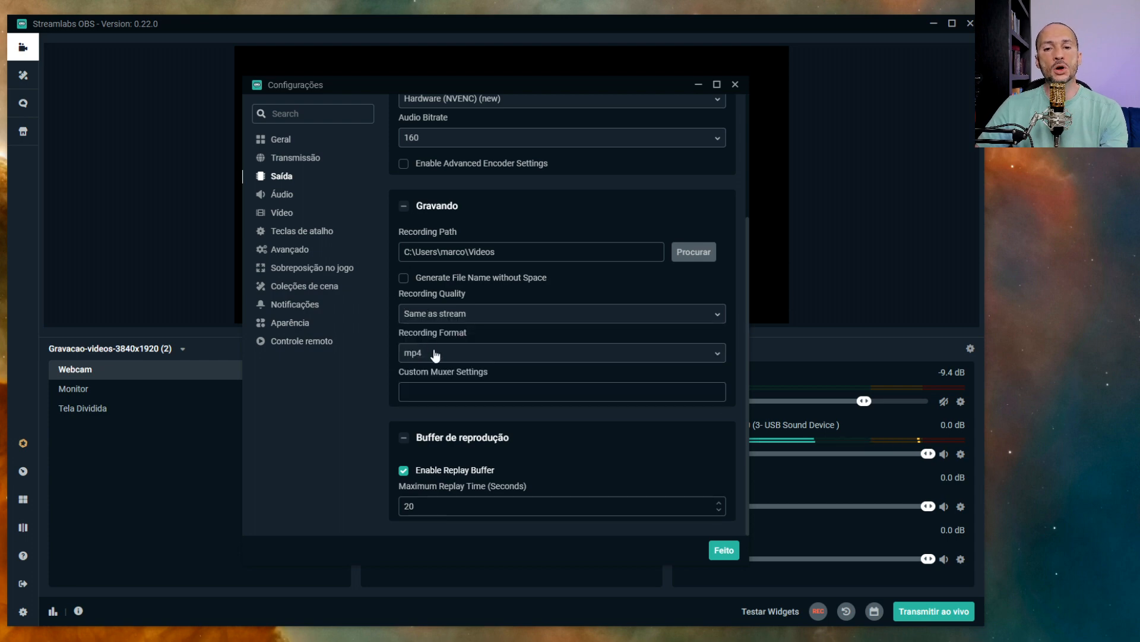
{"action": "left_click", "coordinate": [717, 353]}
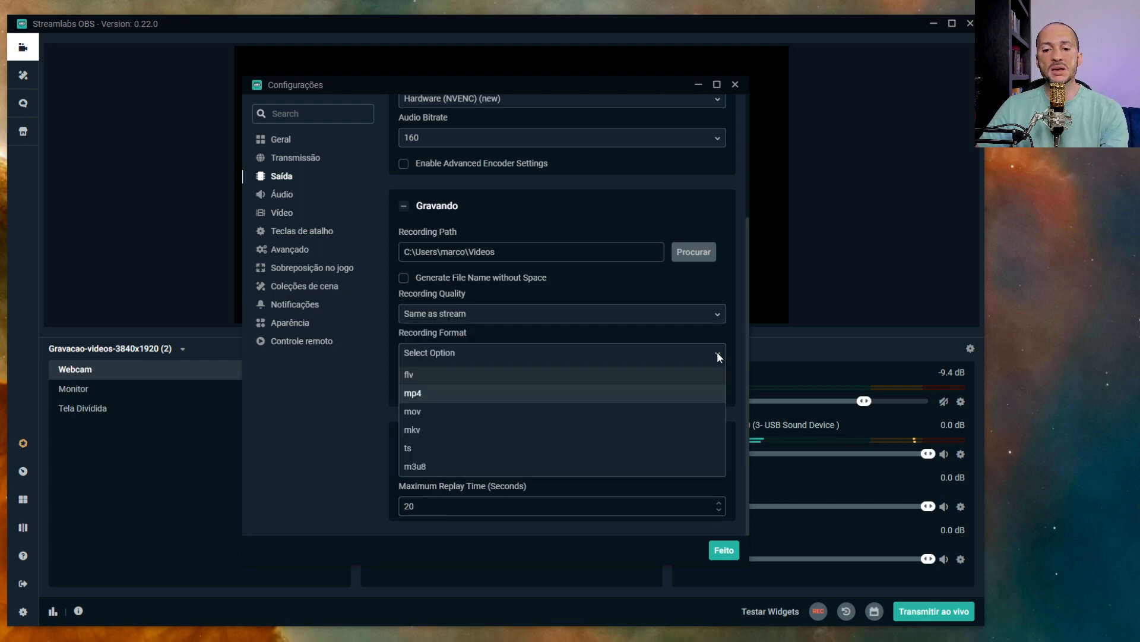
{"action": "left_click", "coordinate": [440, 393]}
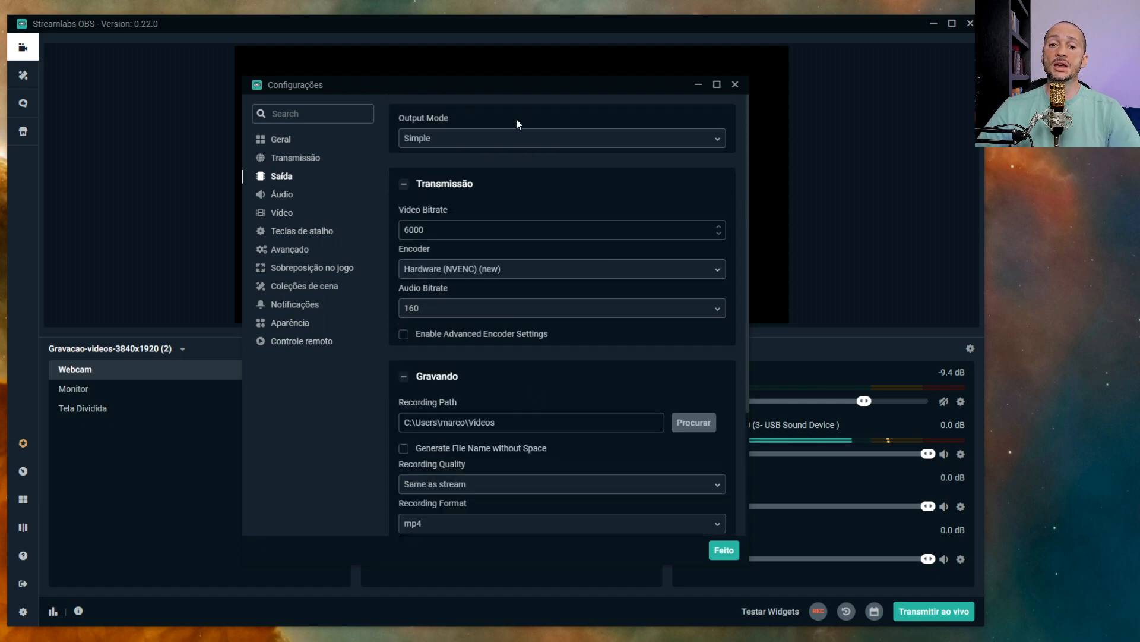
Step: Switch the output mode to Advanced, review its streaming and recording options, and finish the settings
{"action": "left_click", "coordinate": [550, 143]}
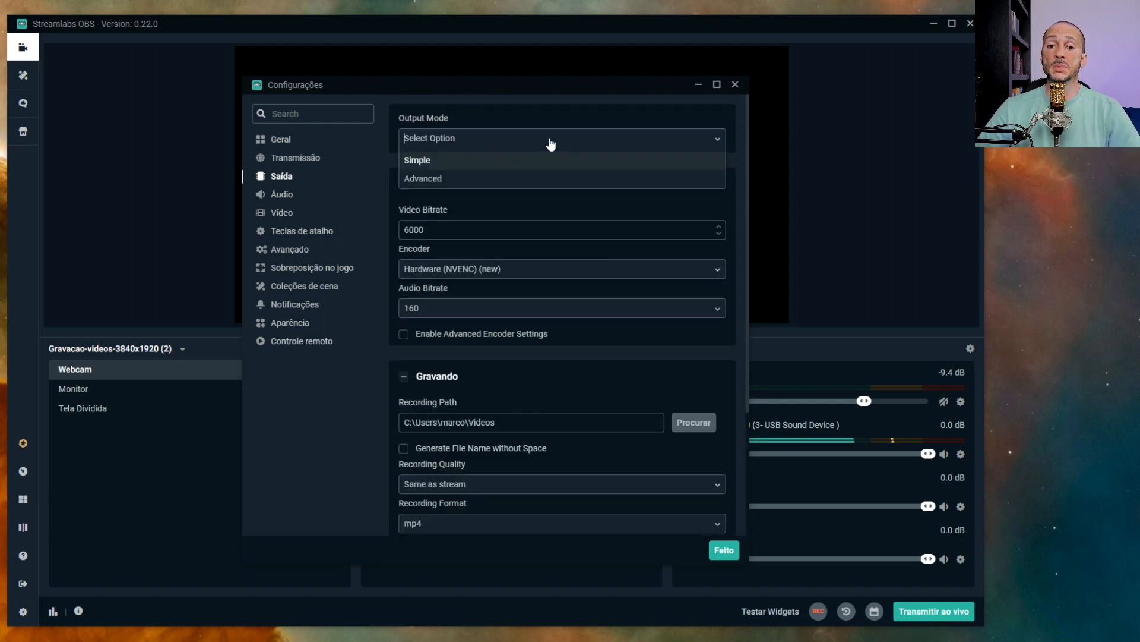
{"action": "left_click", "coordinate": [448, 180]}
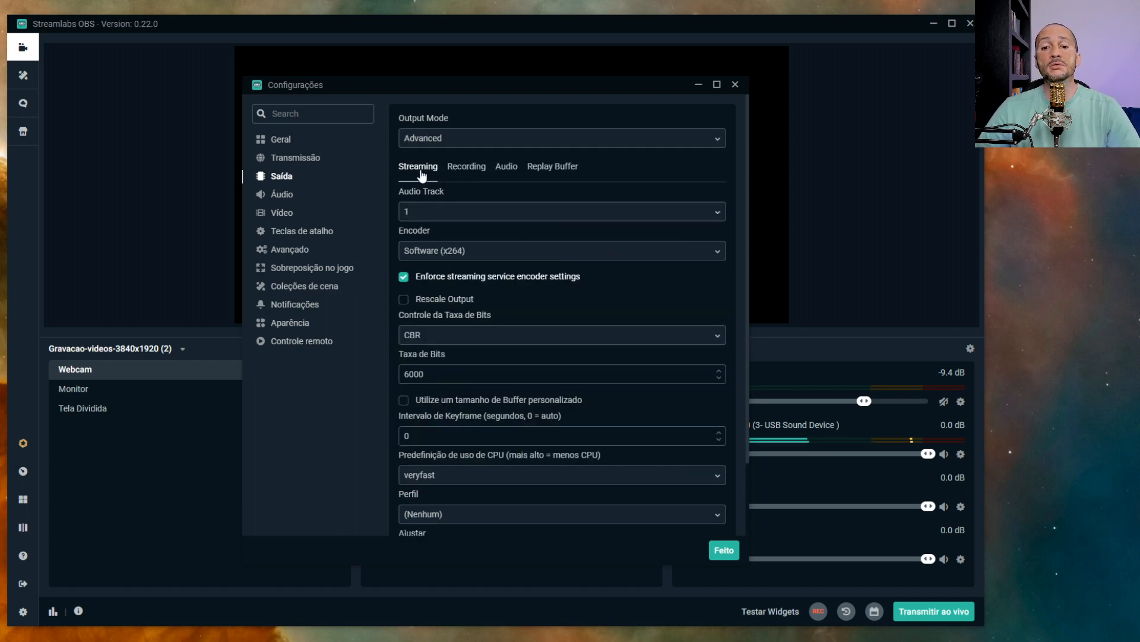
{"action": "scroll", "coordinate": [491, 371], "scroll_direction": "down", "scroll_amount": 3}
{"action": "scroll", "coordinate": [488, 366], "scroll_direction": "up", "scroll_amount": 3}
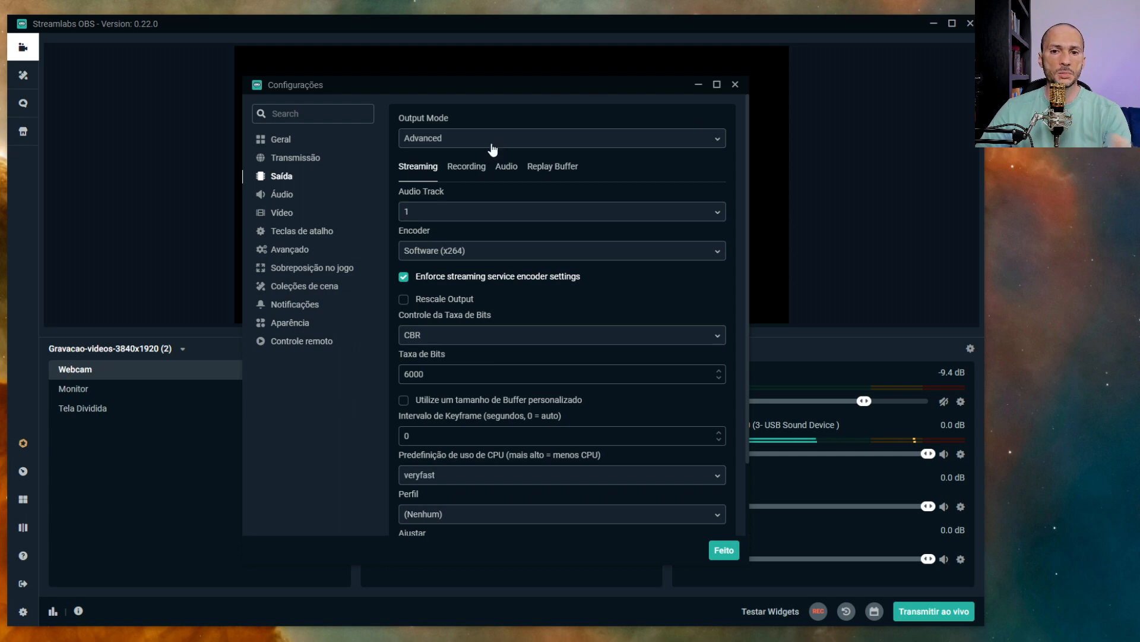
{"action": "left_click", "coordinate": [467, 166]}
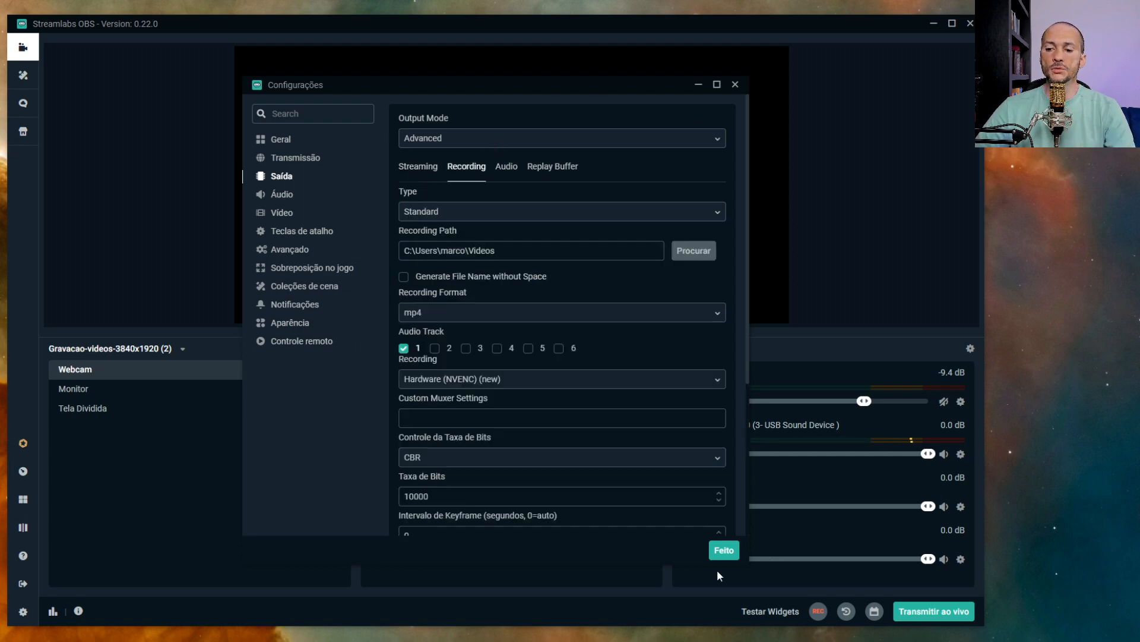
{"action": "left_click", "coordinate": [724, 550]}
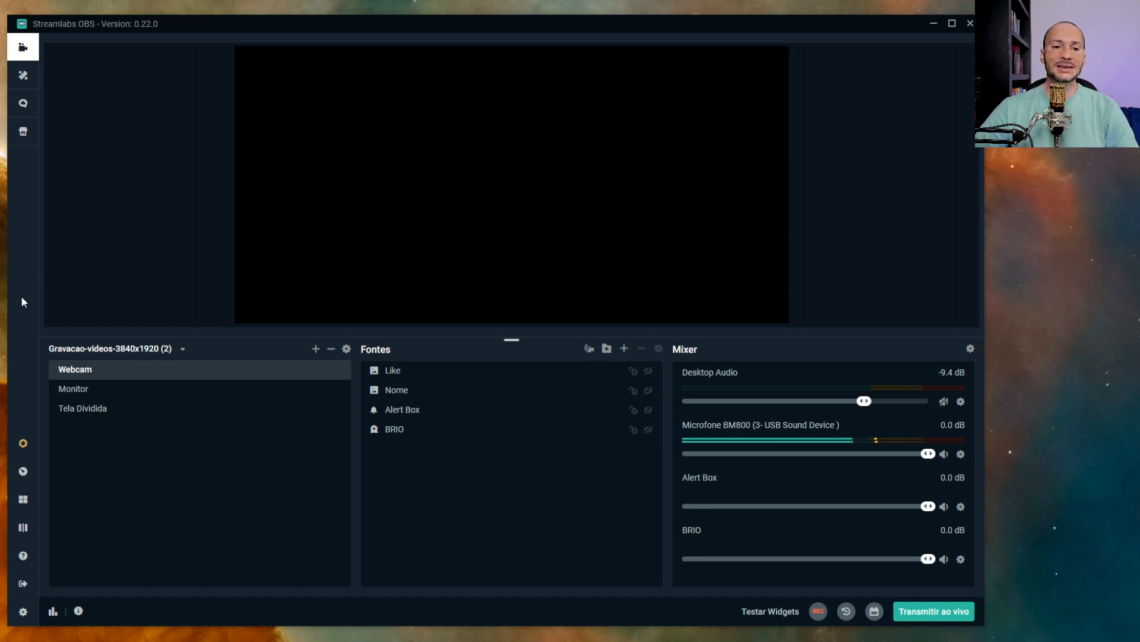
Step: Examine the layout editor's available layouts and elements, and return to the main editor
{"action": "left_click", "coordinate": [24, 500]}
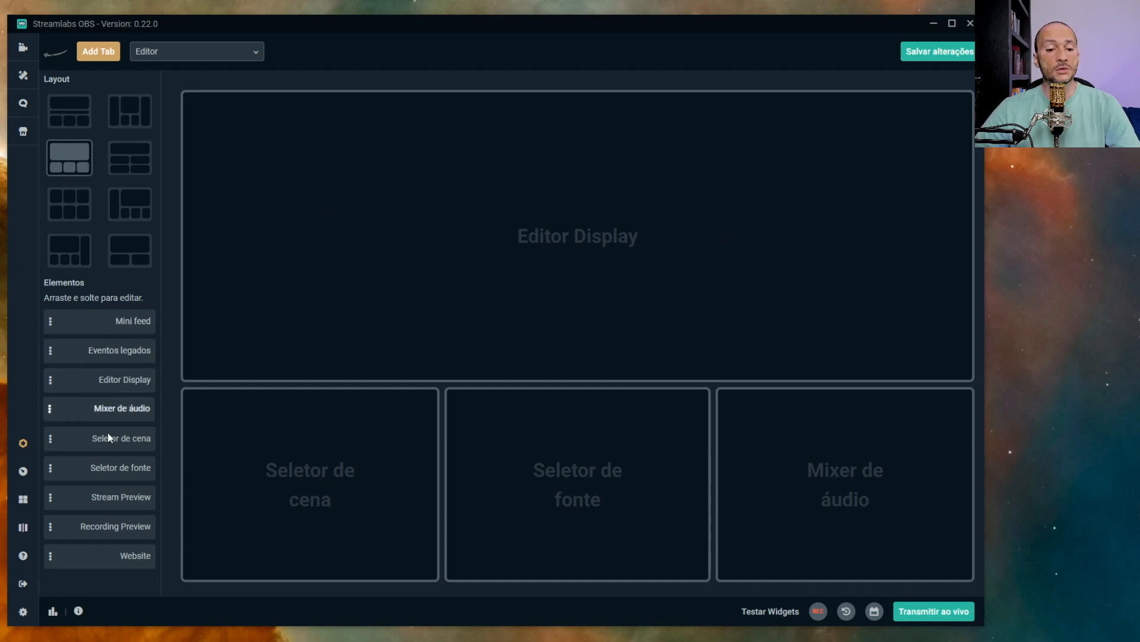
{"action": "left_click_drag", "start_coordinate": [121, 510], "coordinate": [120, 508]}
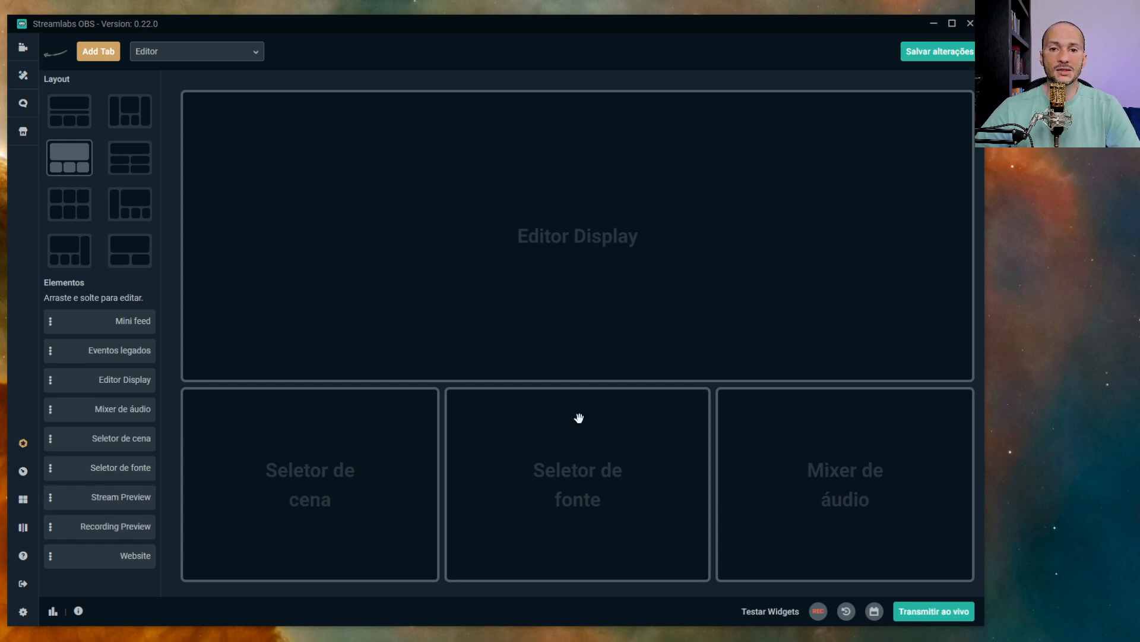
{"action": "left_click", "coordinate": [23, 499]}
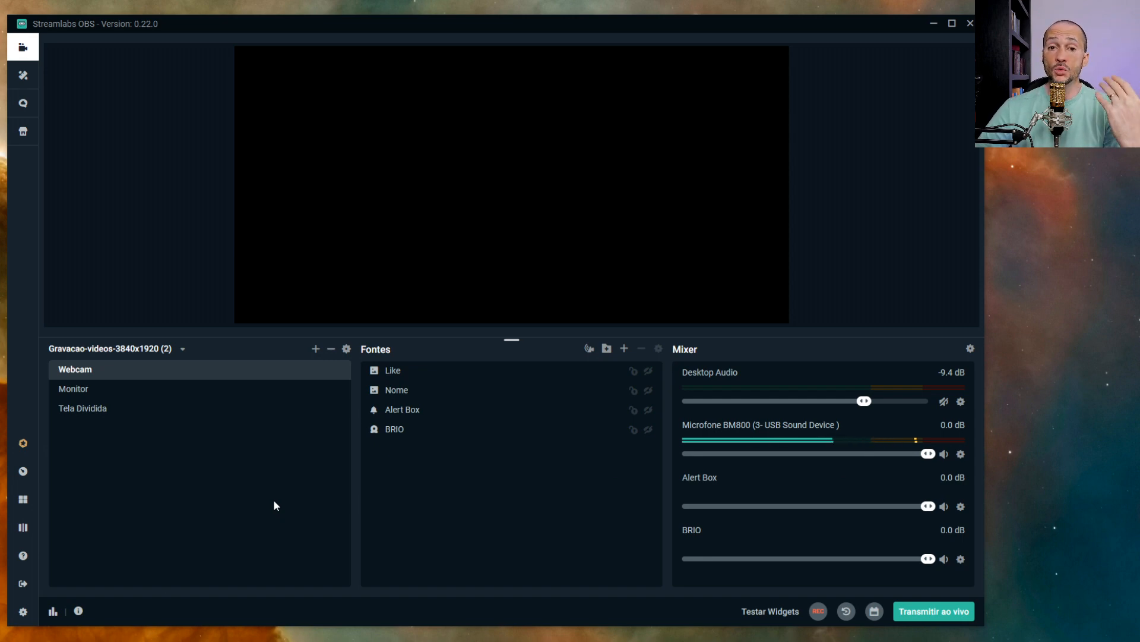
Step: Check the performance metrics for CPU usage, FPS, dropped frames and bitrate, and close them
{"action": "left_click", "coordinate": [53, 612]}
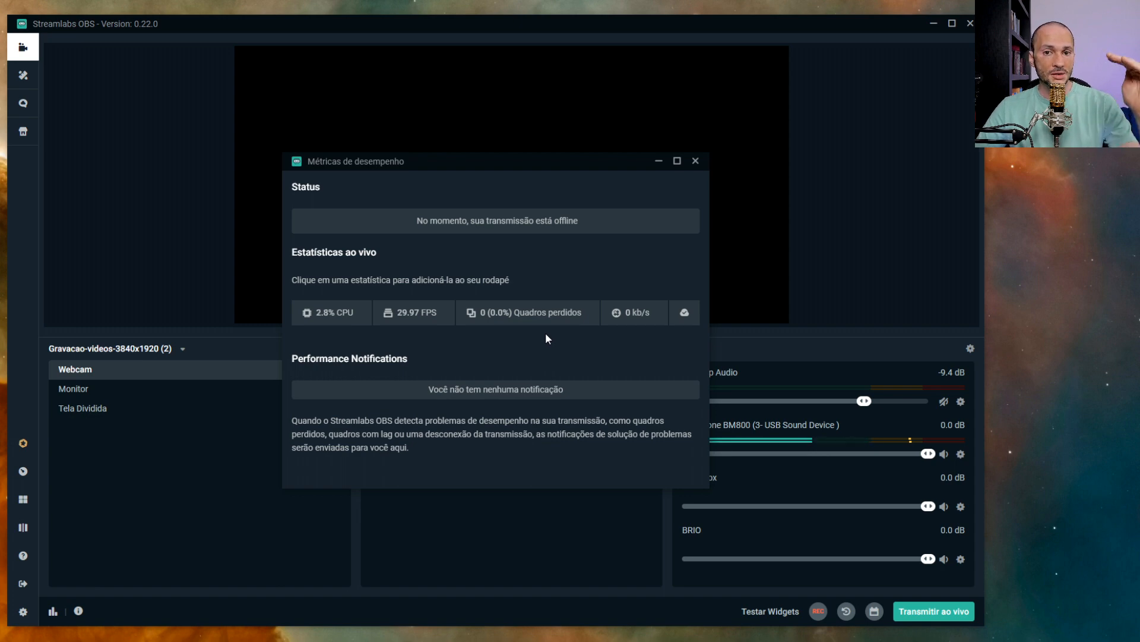
{"action": "key", "text": "Escape"}
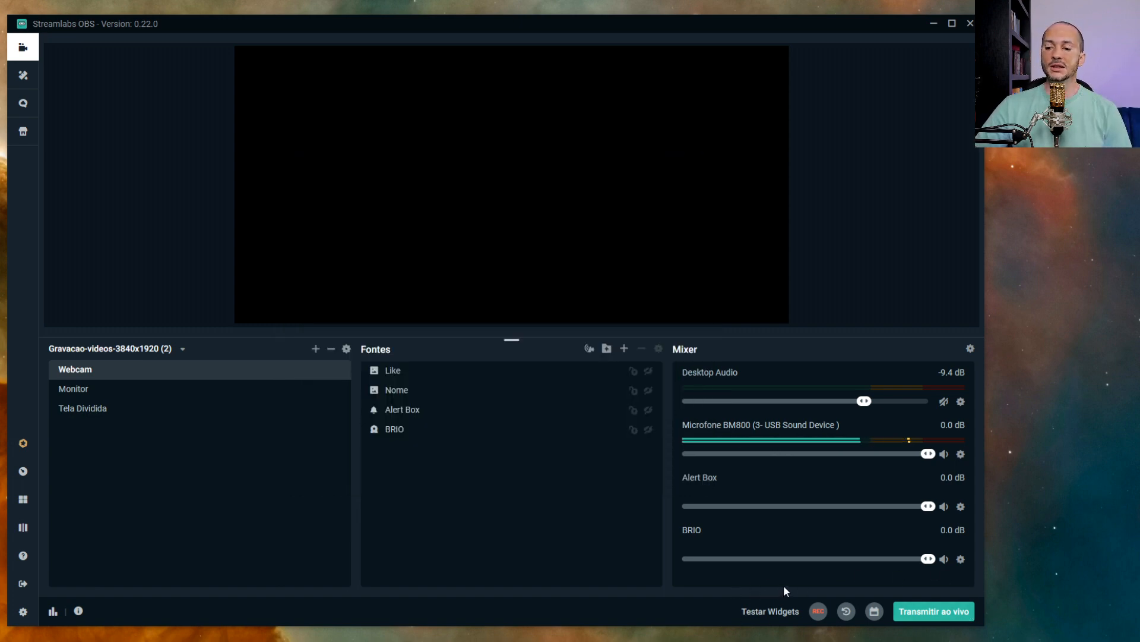
{"action": "left_click", "coordinate": [819, 611]}
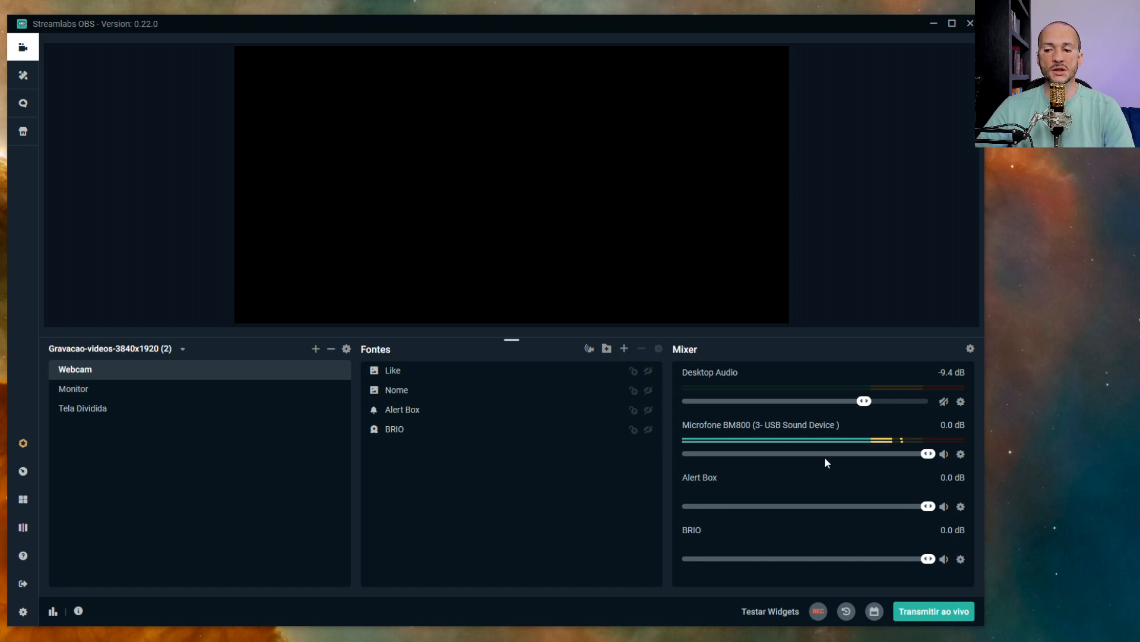
Step: Review the BM800 microphone's device properties and its noise-reduction filter from the mixer
{"action": "left_click", "coordinate": [961, 455]}
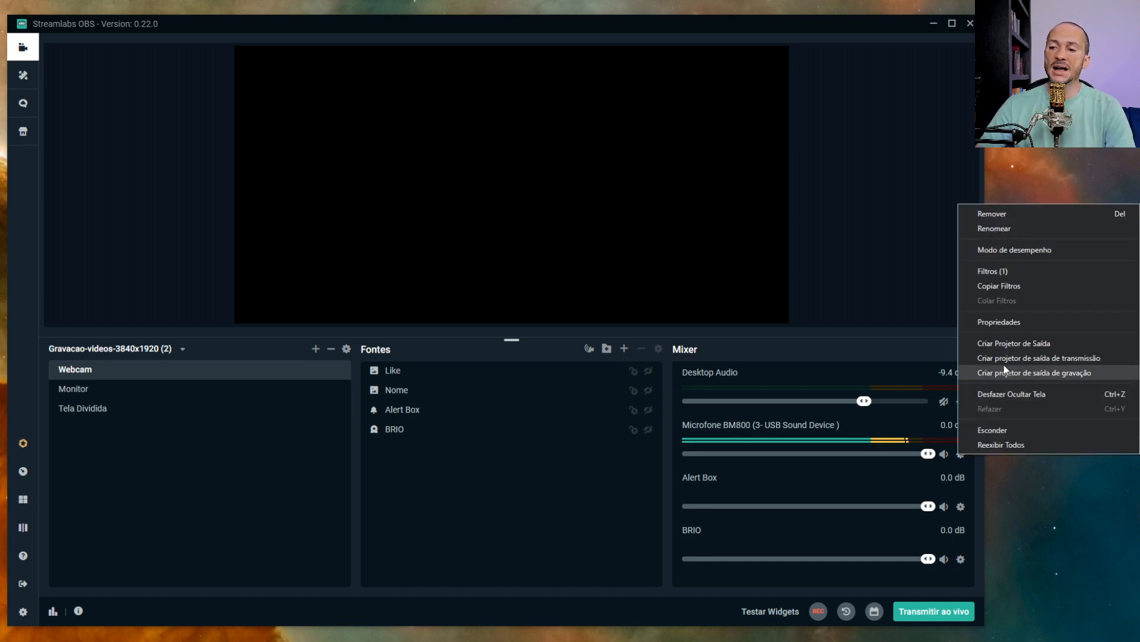
{"action": "left_click", "coordinate": [1014, 321]}
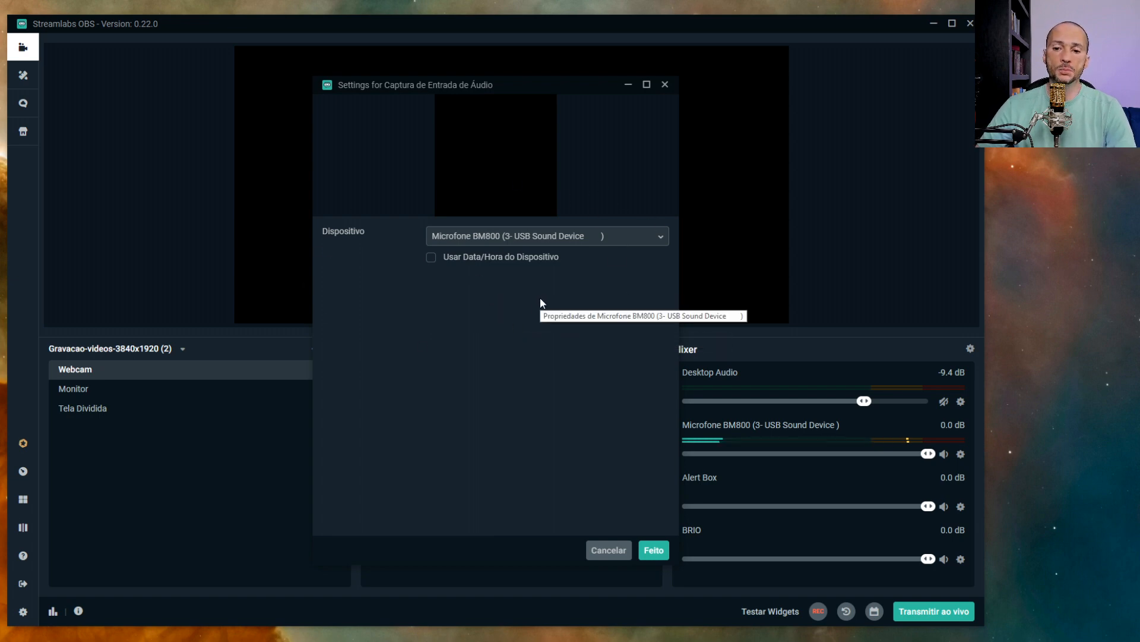
{"action": "left_click", "coordinate": [655, 555]}
{"action": "left_click", "coordinate": [962, 454]}
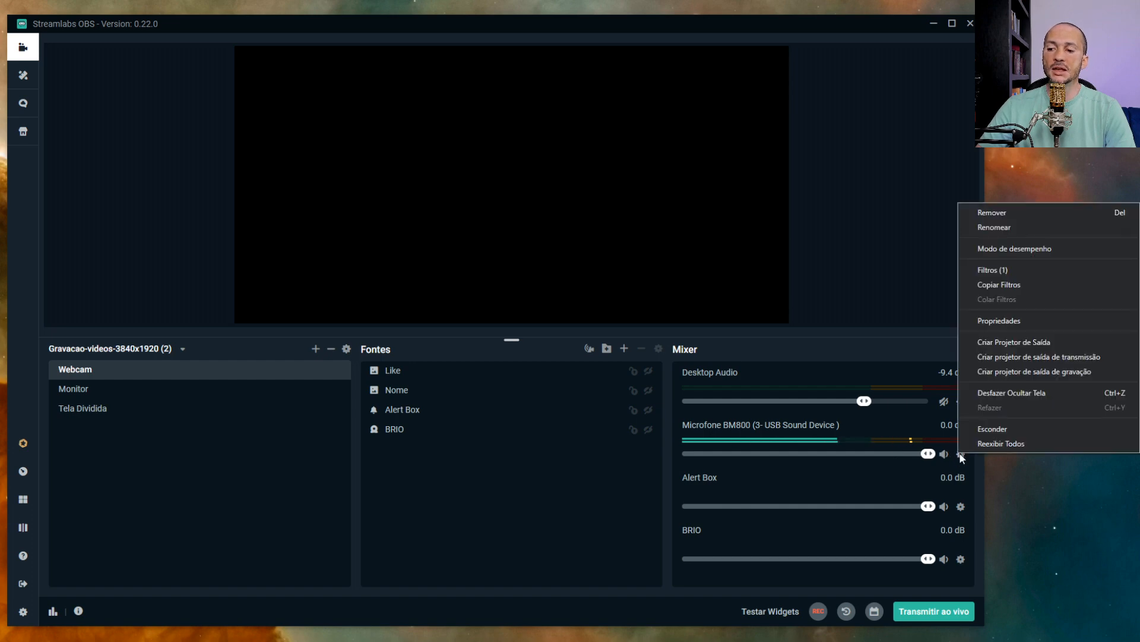
{"action": "left_click", "coordinate": [1028, 270]}
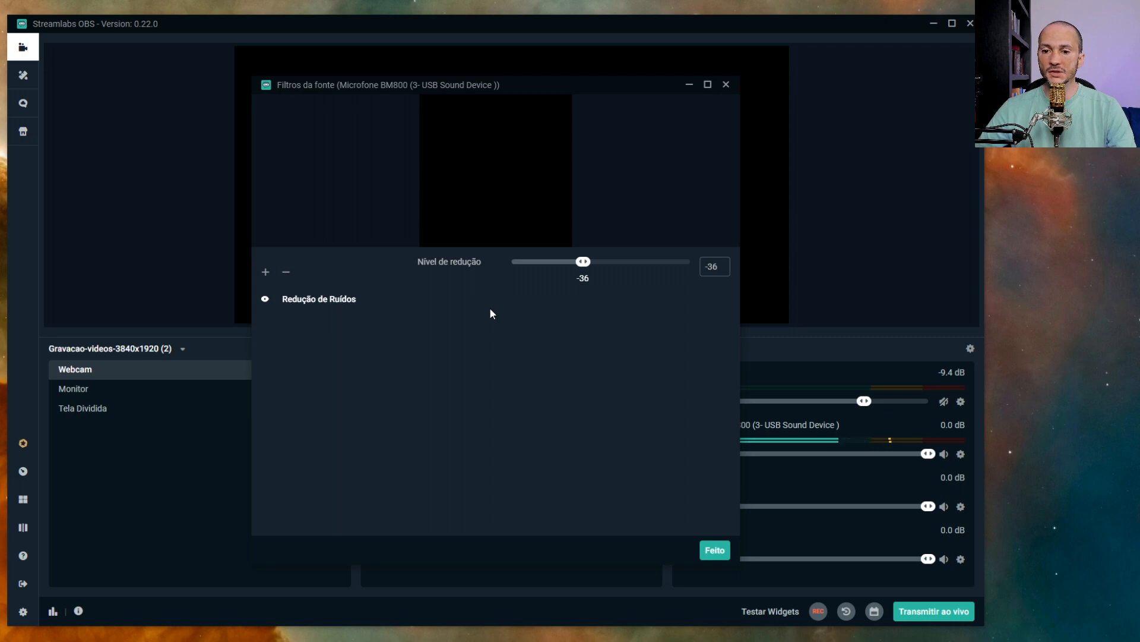
{"action": "key", "text": "Escape"}
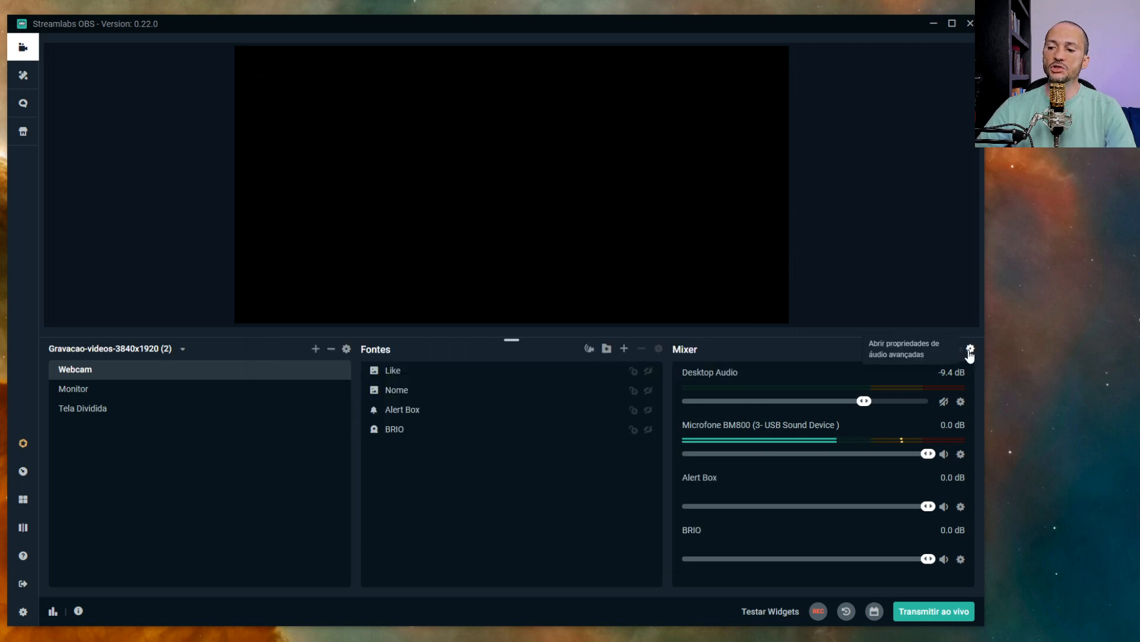
Step: Review the mixer's advanced audio properties and raise the Desktop Audio volume to about -7.9 dB
{"action": "left_click", "coordinate": [970, 350]}
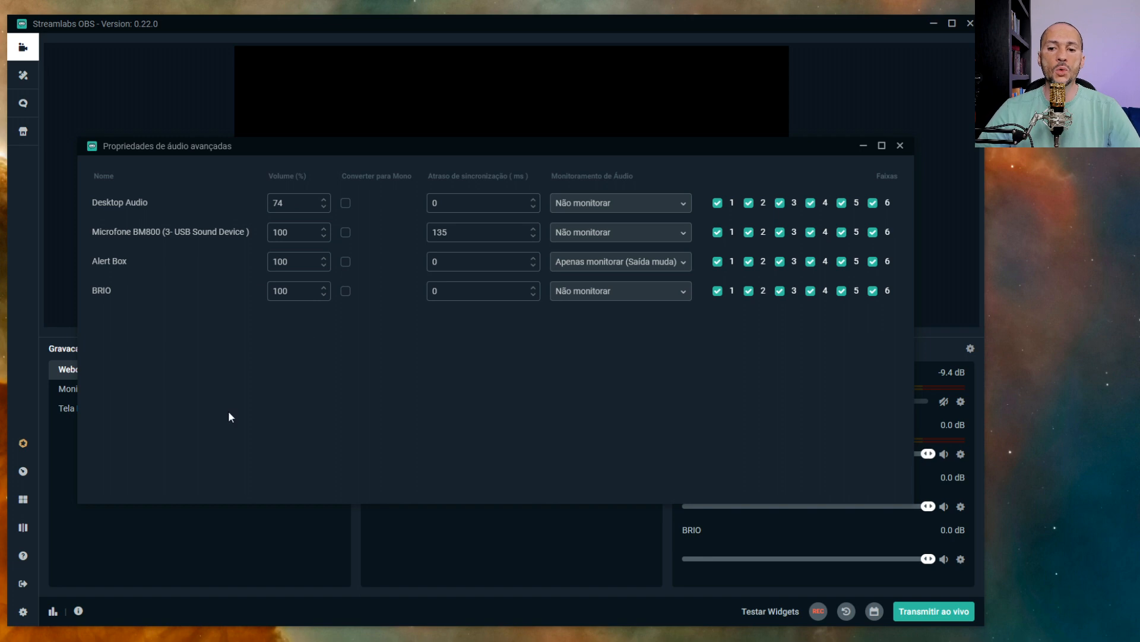
{"action": "key", "text": "Escape"}
{"action": "mouse_move", "coordinate": [865, 401]}
{"action": "left_mouse_down"}
{"action": "mouse_move", "coordinate": [738, 404]}
{"action": "mouse_move", "coordinate": [874, 405]}
{"action": "left_mouse_up"}
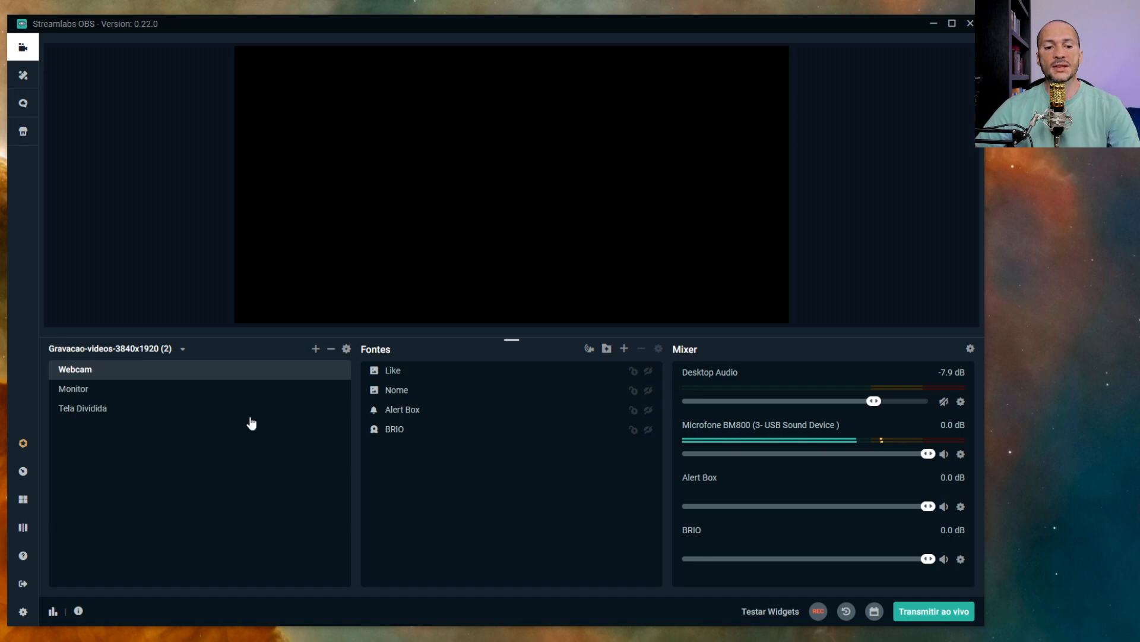
Step: Create a scene named New Scene and add a new video capture source named Video Capture Device to it
{"action": "left_click", "coordinate": [316, 350]}
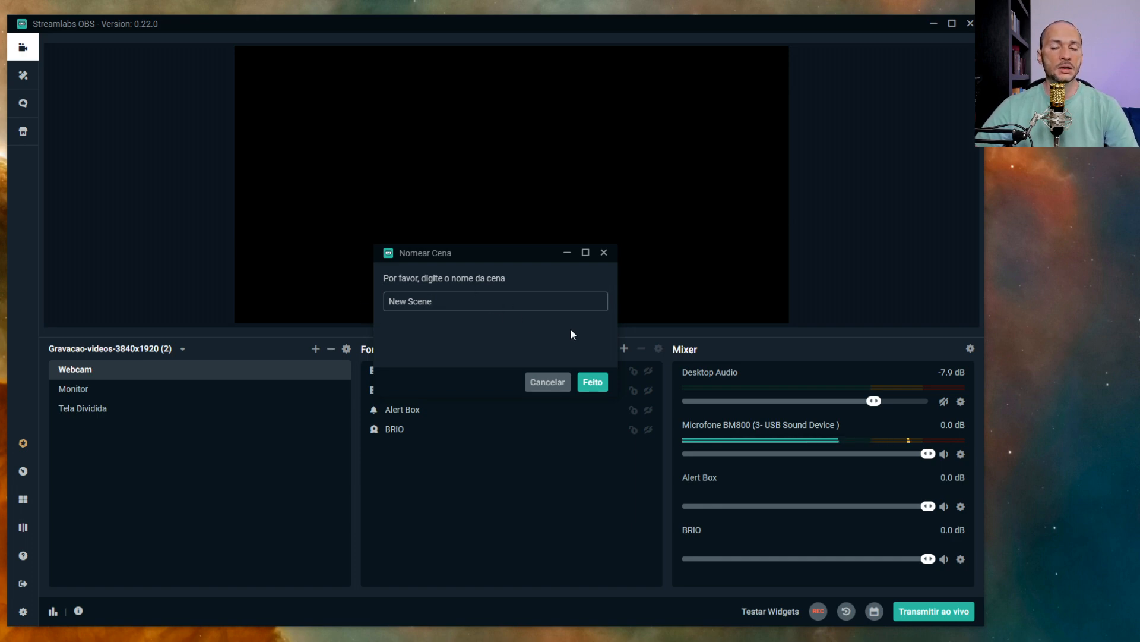
{"action": "left_click", "coordinate": [594, 384]}
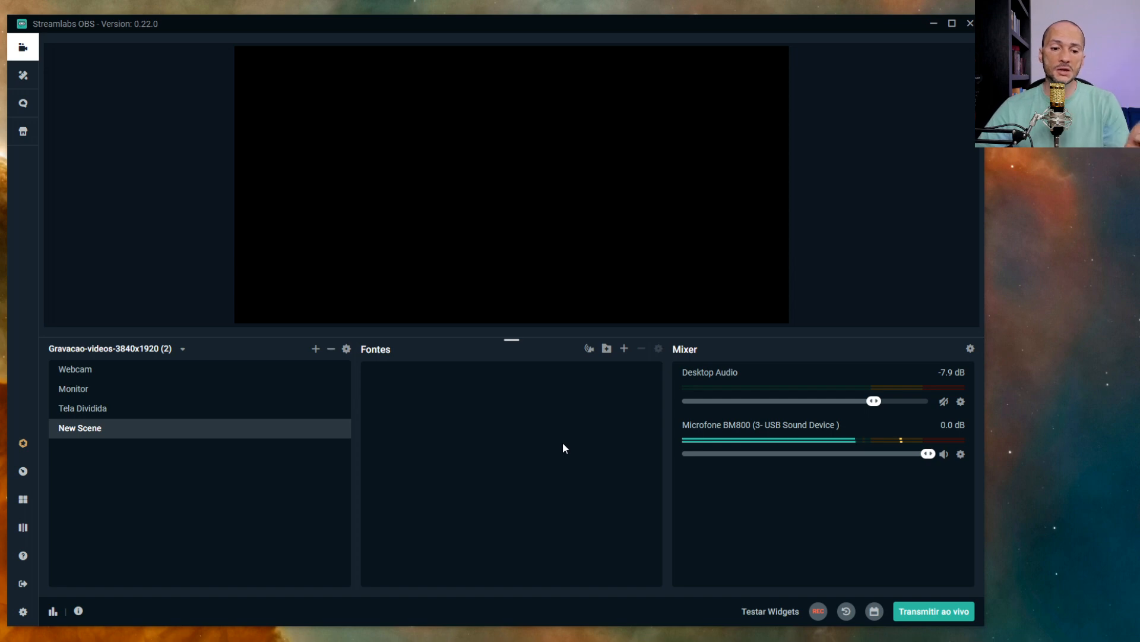
{"action": "left_click", "coordinate": [624, 348]}
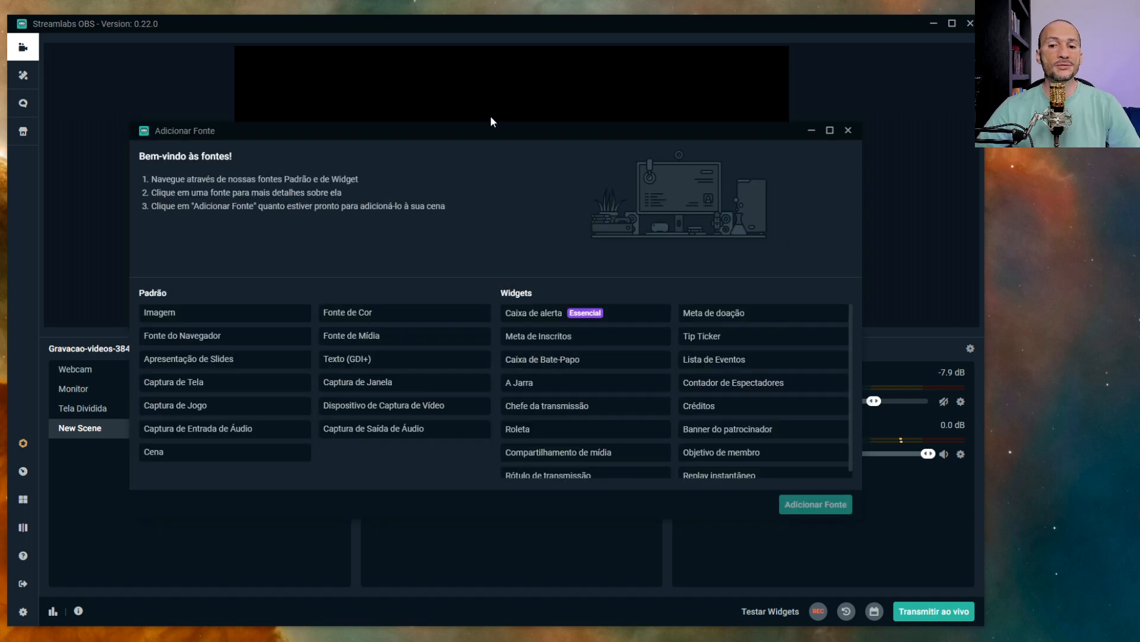
{"action": "left_click_drag", "start_coordinate": [486, 132], "coordinate": [472, 70]}
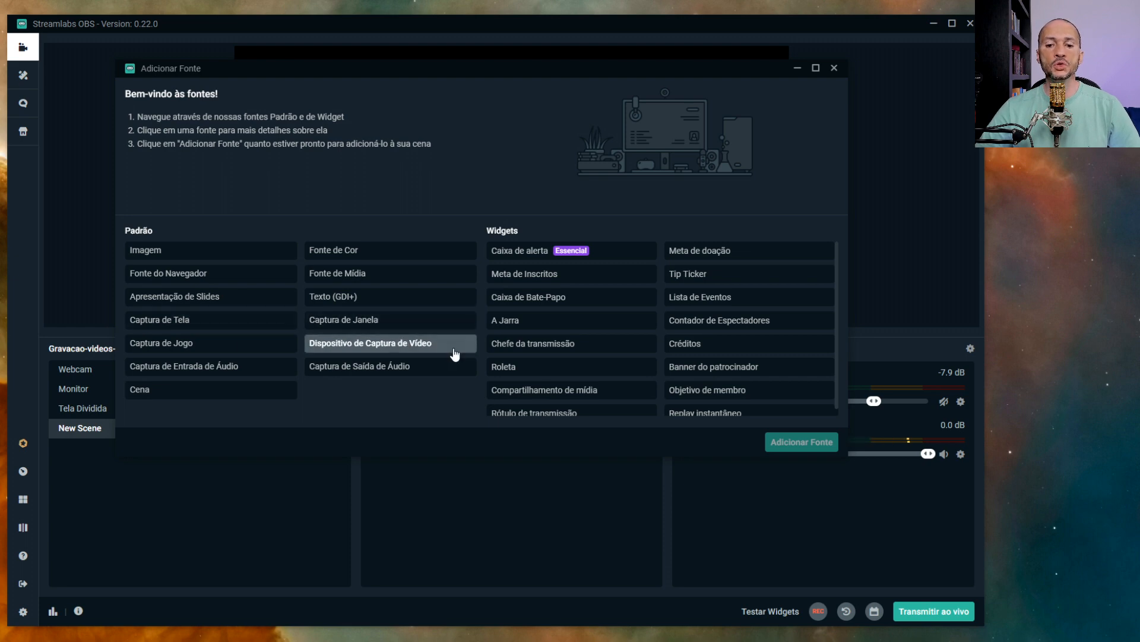
{"action": "left_click", "coordinate": [432, 349]}
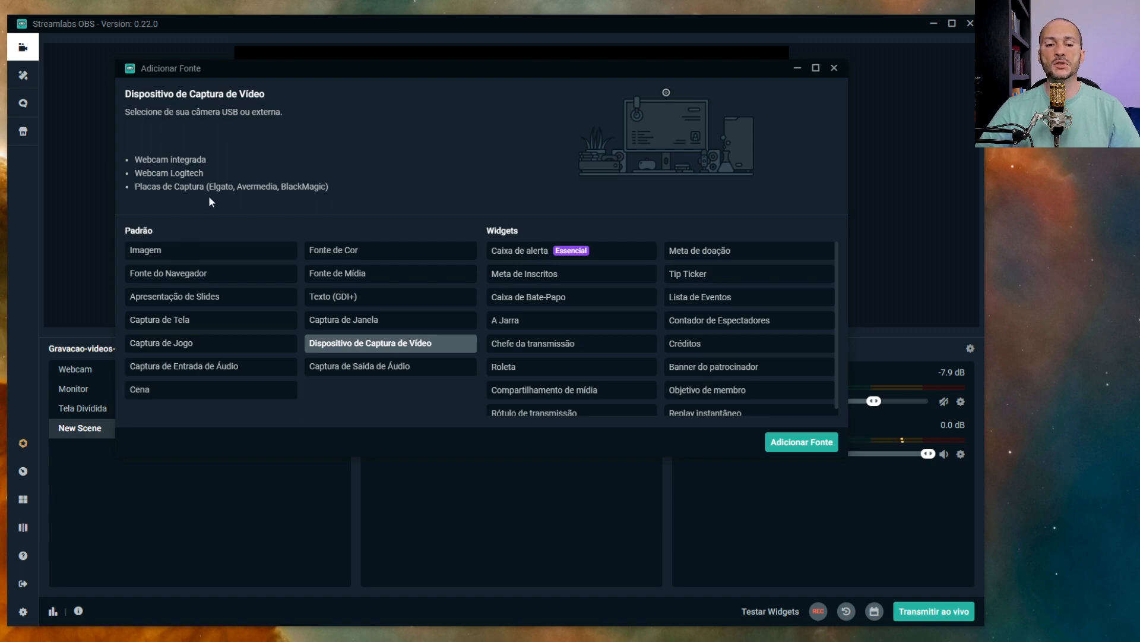
{"action": "left_click", "coordinate": [796, 443]}
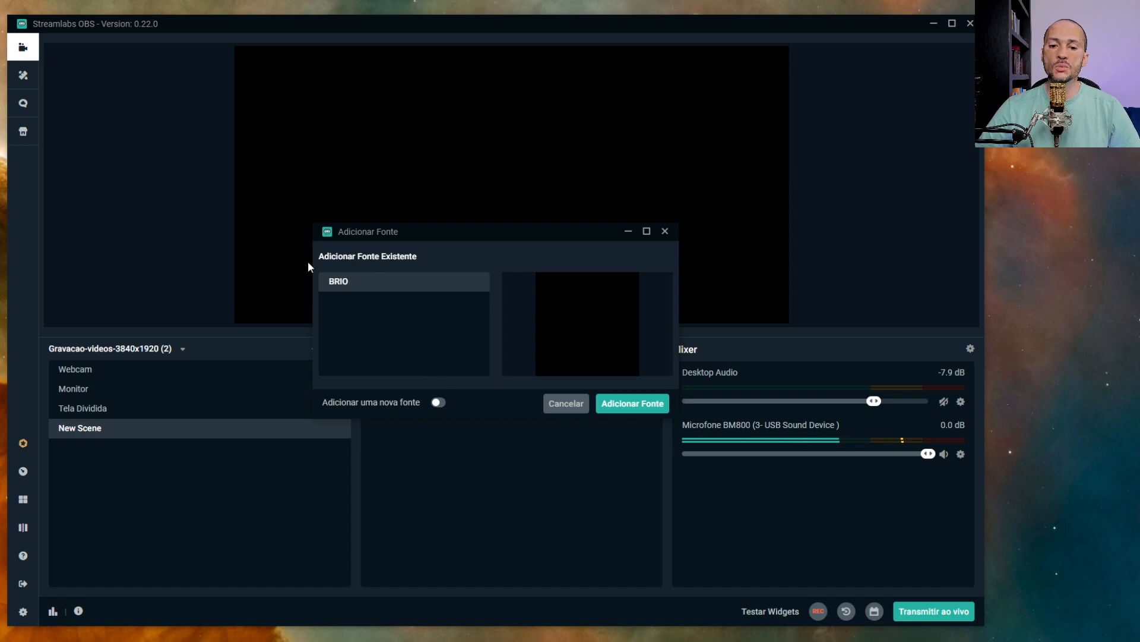
{"action": "left_click", "coordinate": [438, 403]}
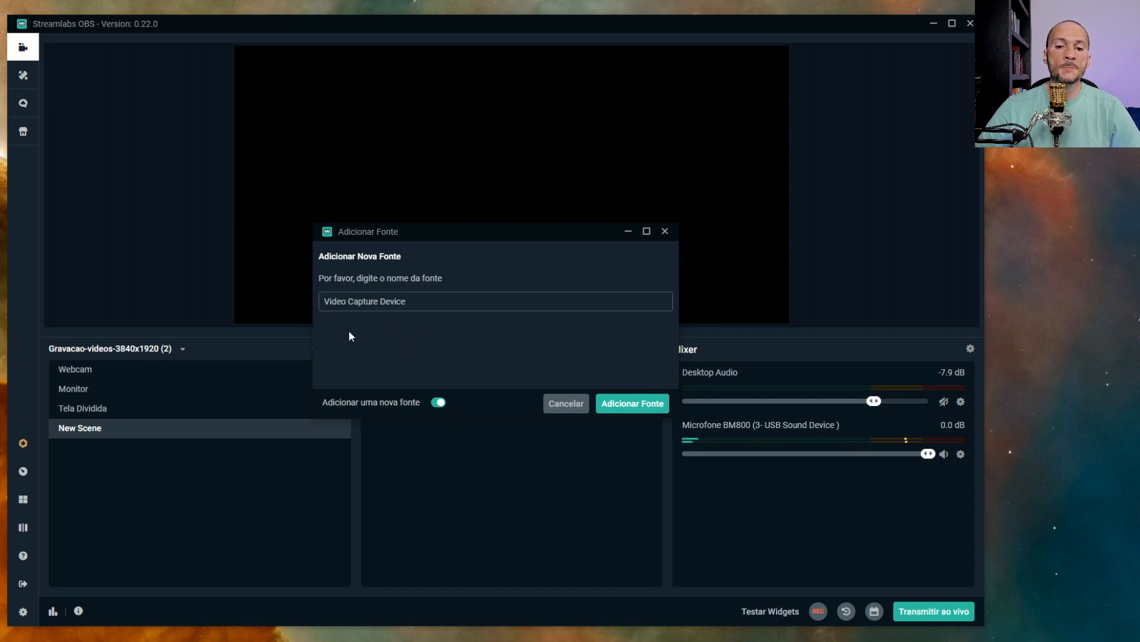
{"action": "left_click_drag", "start_coordinate": [407, 302], "coordinate": [332, 302]}
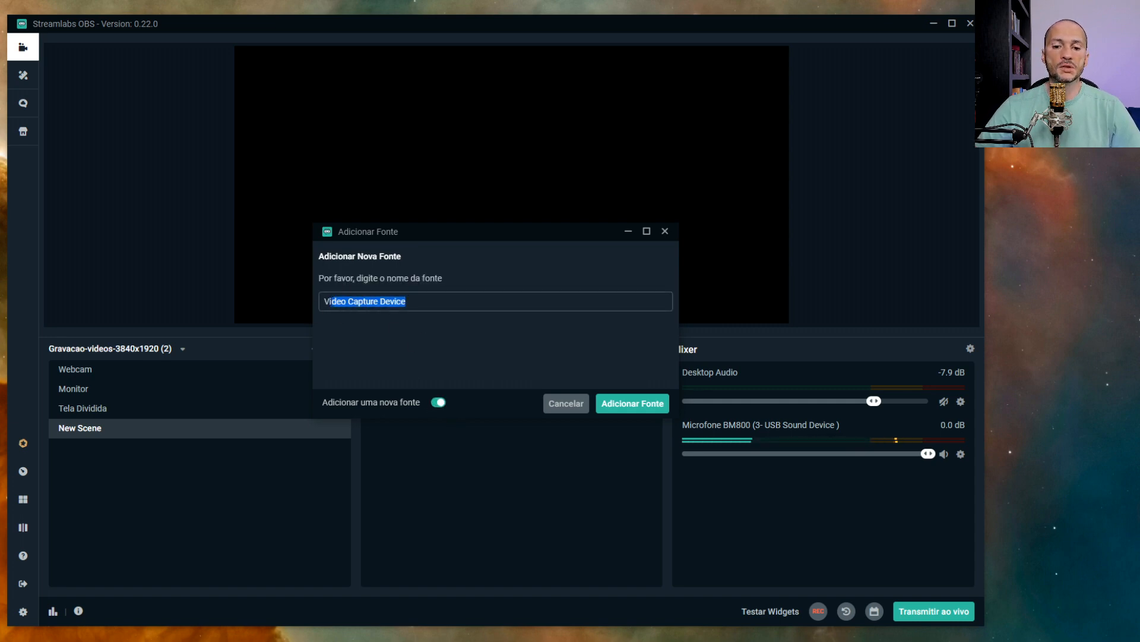
{"action": "left_click", "coordinate": [632, 404]}
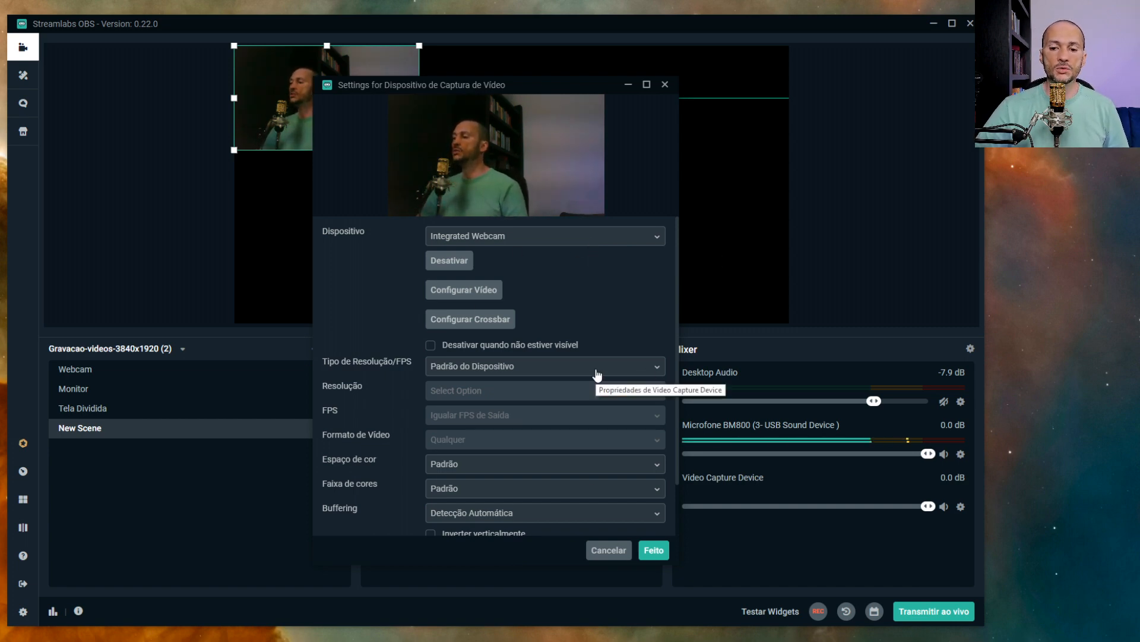
Step: Set the webcam's resolution/FPS type to Personalizado, review its video image properties, and finish the source settings
{"action": "left_click", "coordinate": [616, 372]}
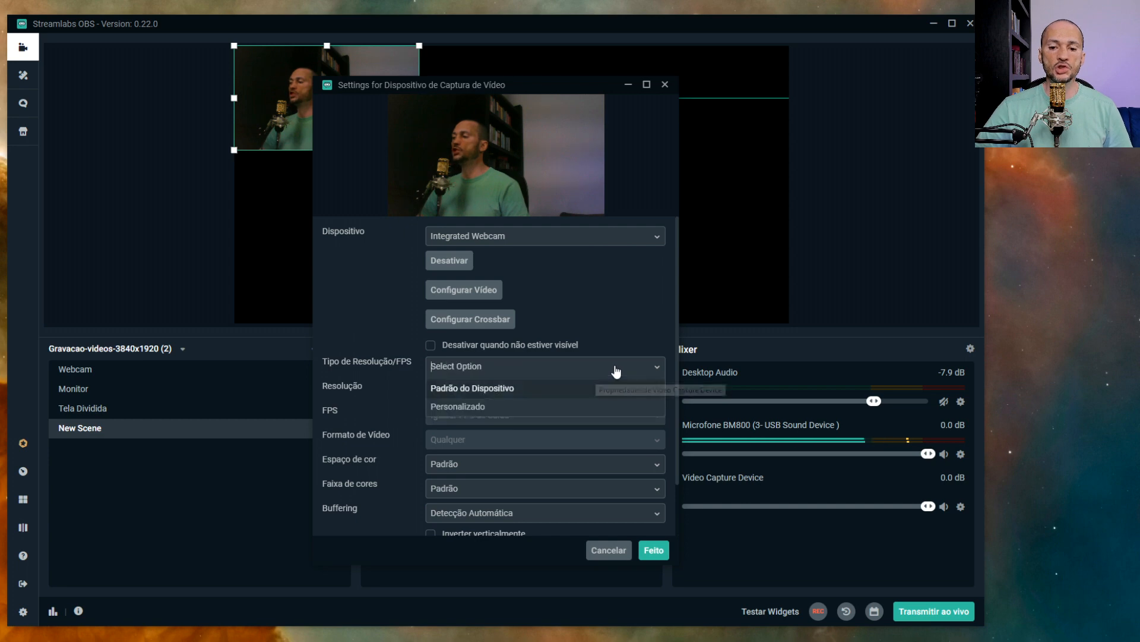
{"action": "left_click", "coordinate": [480, 407]}
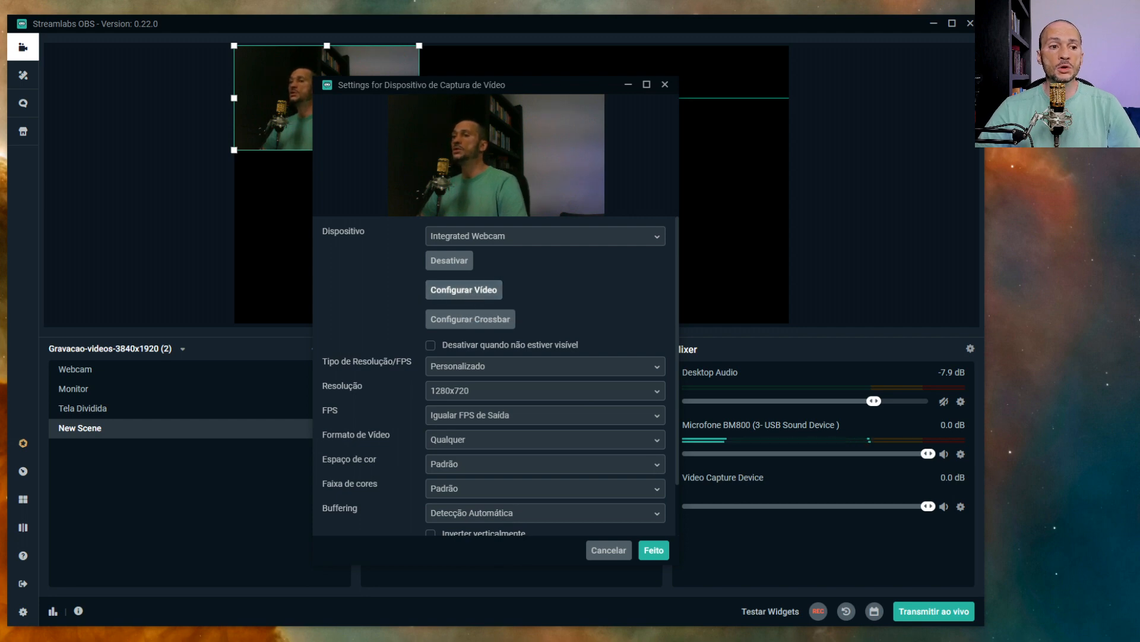
{"action": "left_click", "coordinate": [463, 289]}
{"action": "left_click_drag", "start_coordinate": [195, 256], "coordinate": [381, 253]}
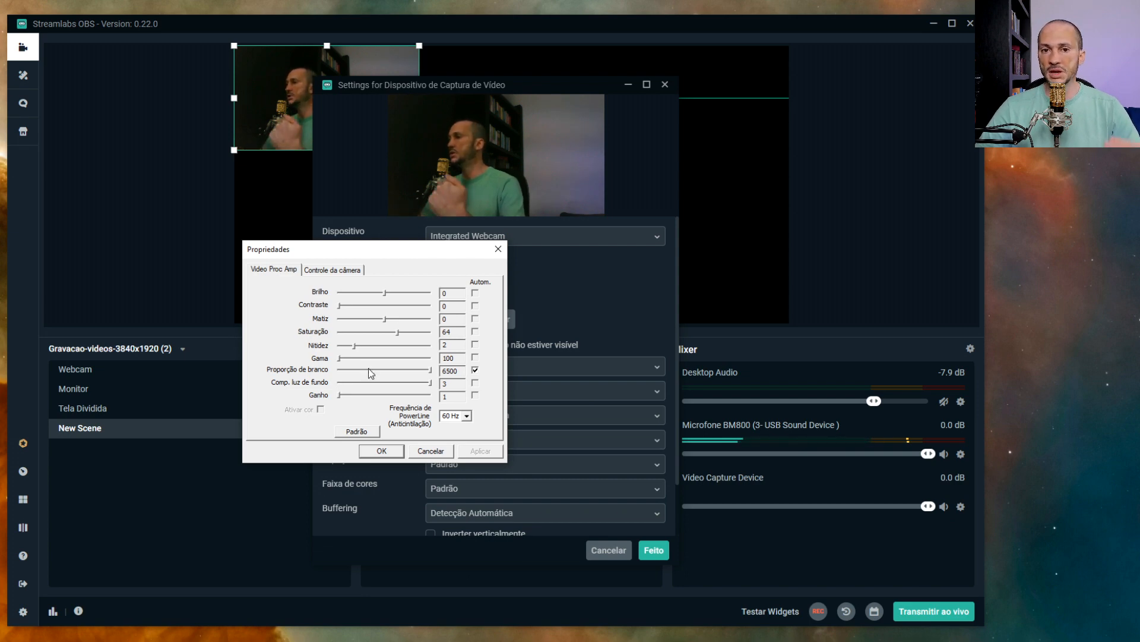
{"action": "left_click", "coordinate": [381, 450]}
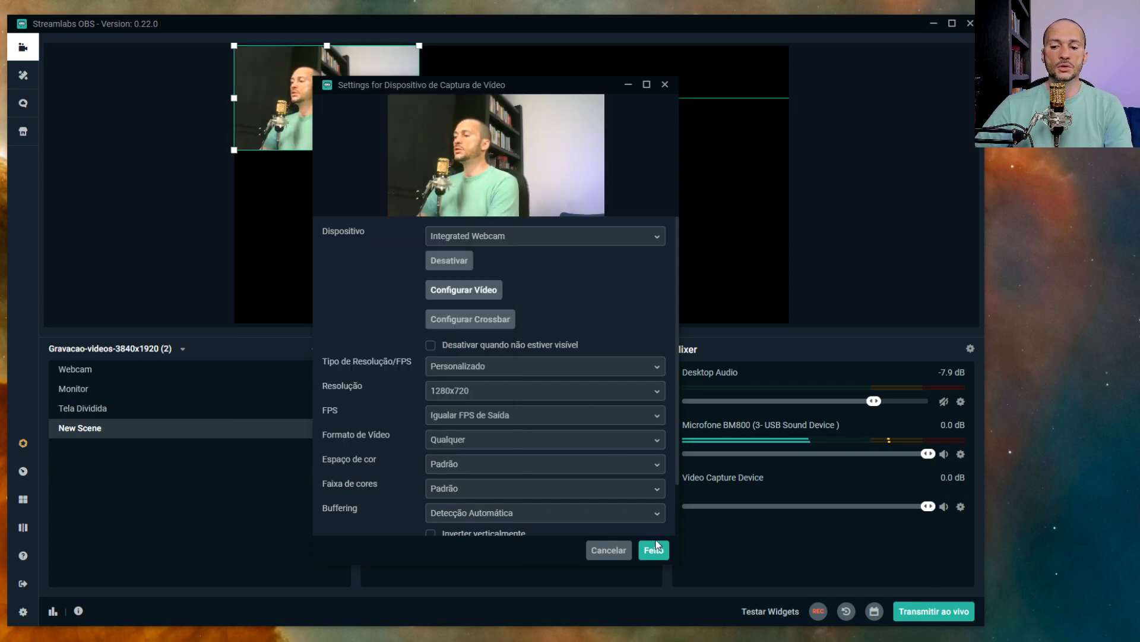
{"action": "left_click", "coordinate": [655, 548]}
Step: Enlarge and reposition the webcam source freehand on the canvas, and fit it to the screen with Ajustar à tela
{"action": "left_click_drag", "start_coordinate": [337, 73], "coordinate": [324, 103]}
{"action": "left_click_drag", "start_coordinate": [427, 157], "coordinate": [568, 236]}
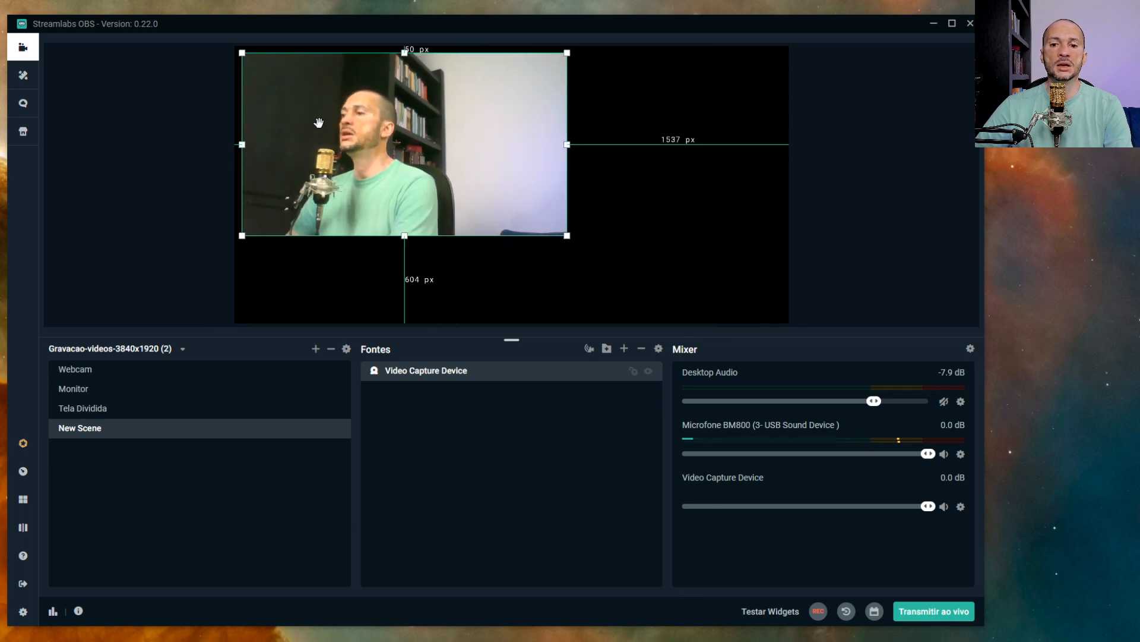
{"action": "left_click_drag", "start_coordinate": [319, 123], "coordinate": [421, 157]}
{"action": "right_click", "coordinate": [453, 141]}
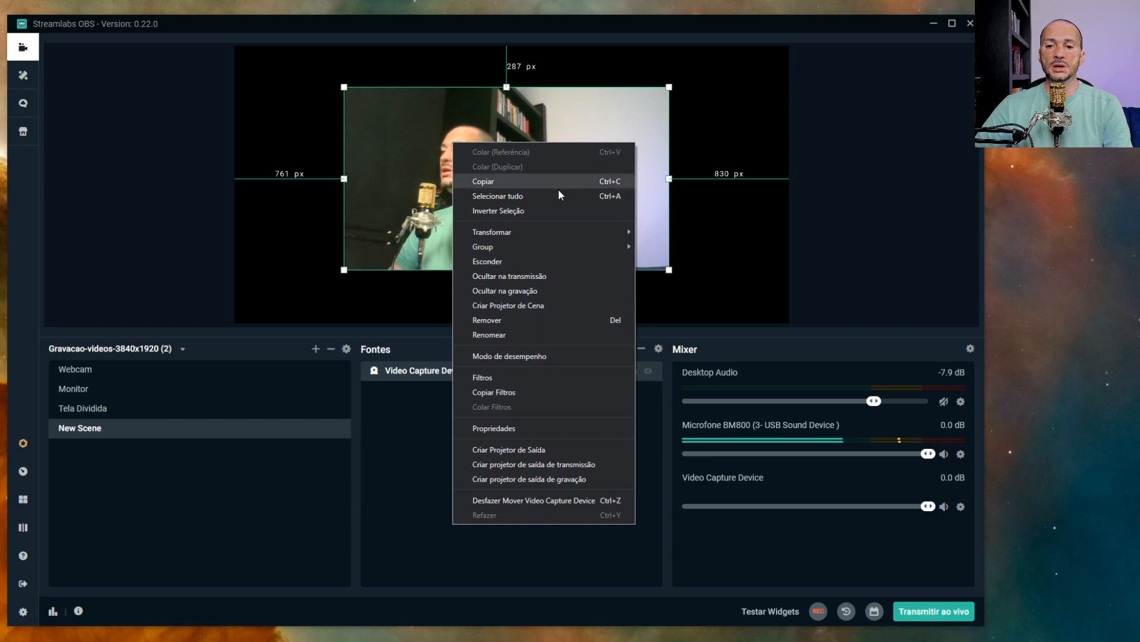
{"action": "mouse_move", "coordinate": [568, 230]}
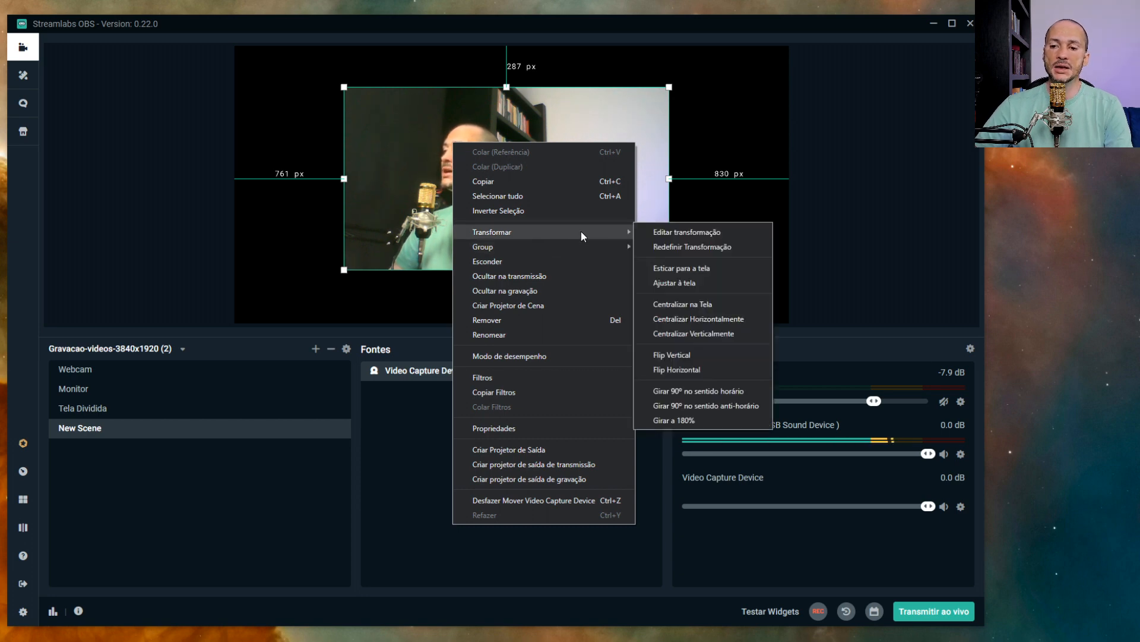
{"action": "left_click", "coordinate": [690, 281]}
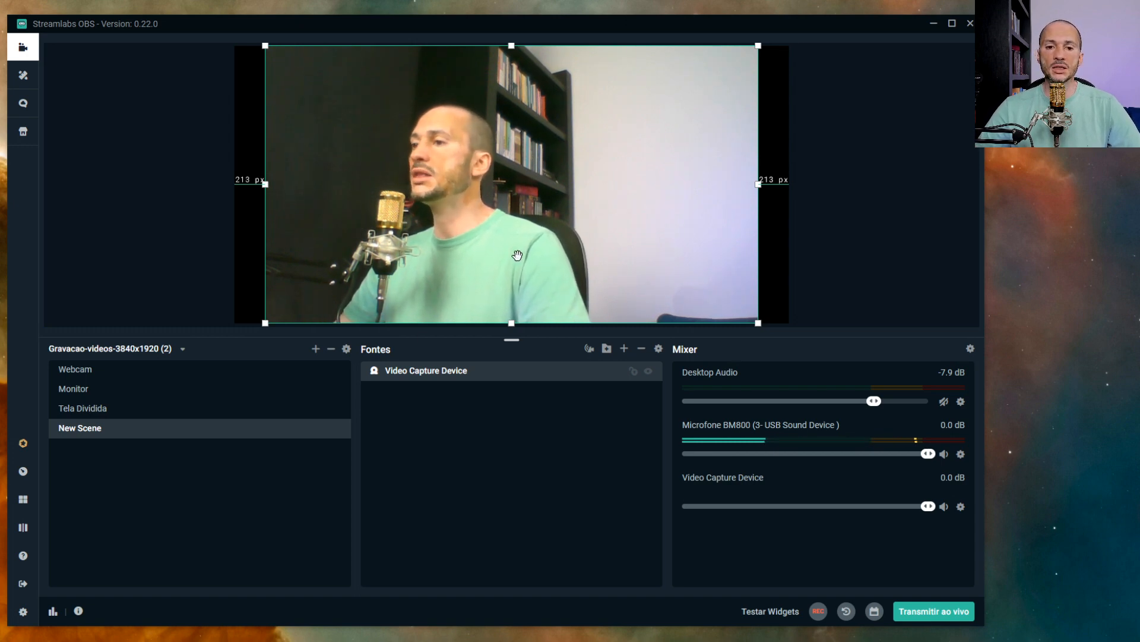
Step: Crop the webcam image on all four sides, to about 632 px from the canvas's left edge, 1453 px from its right and 264 px from its top
{"action": "left_click_drag", "start_coordinate": [263, 184], "coordinate": [325, 184]}
{"action": "left_click_drag", "start_coordinate": [756, 184], "coordinate": [579, 188]}
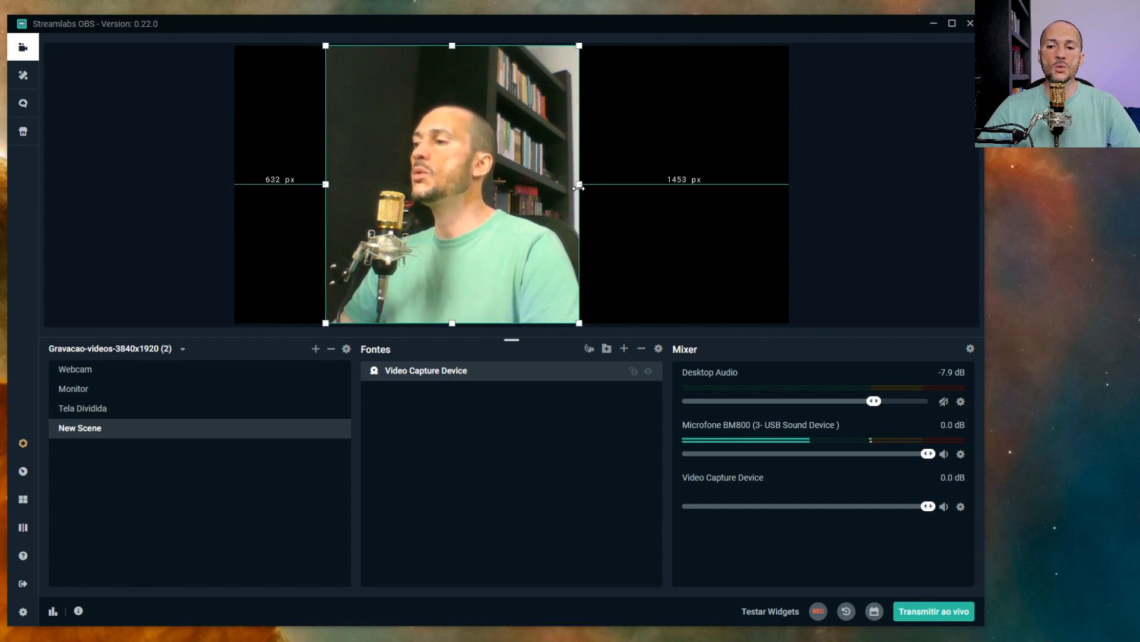
{"action": "left_click_drag", "start_coordinate": [452, 45], "coordinate": [451, 84]}
{"action": "left_click_drag", "start_coordinate": [452, 323], "coordinate": [452, 310]}
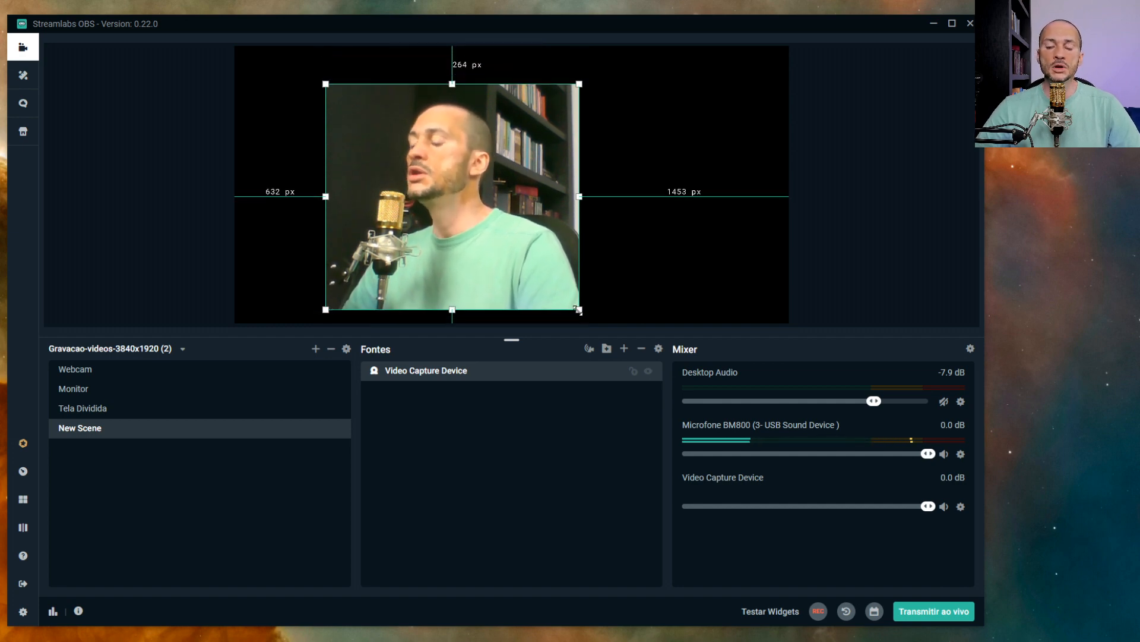
Step: Shrink the cropped webcam image in the canvas's upper-right corner and move it to about 1315 px from the left and 452 px from the top
{"action": "left_click_drag", "start_coordinate": [579, 310], "coordinate": [522, 260]}
{"action": "left_click_drag", "start_coordinate": [410, 160], "coordinate": [693, 121]}
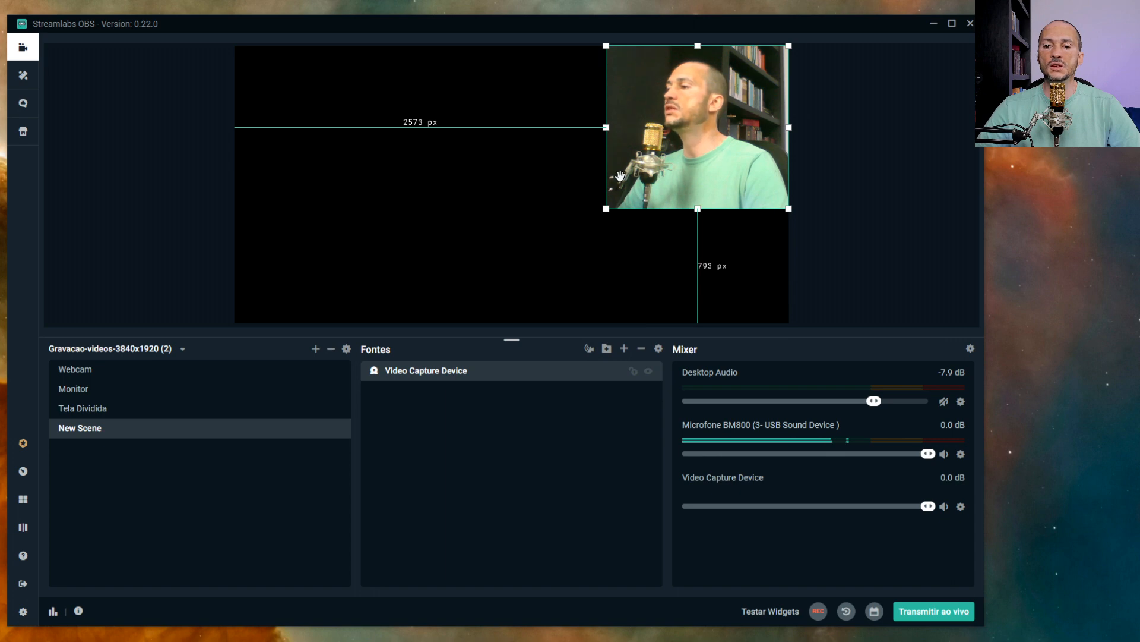
{"action": "left_click_drag", "start_coordinate": [606, 207], "coordinate": [703, 124]}
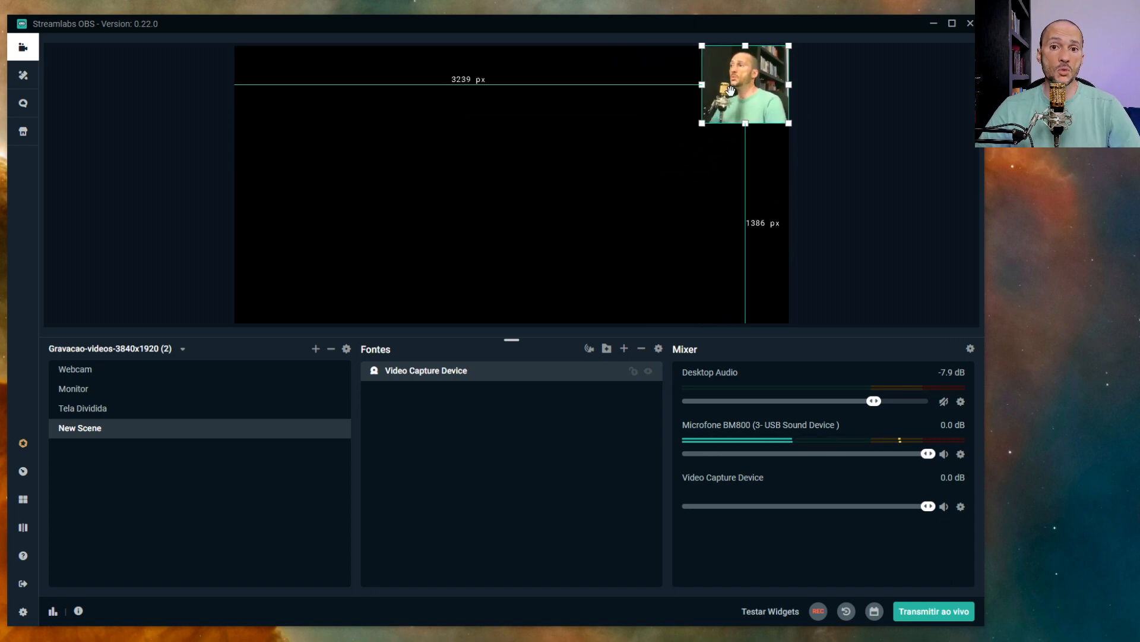
{"action": "left_click_drag", "start_coordinate": [738, 89], "coordinate": [460, 155]}
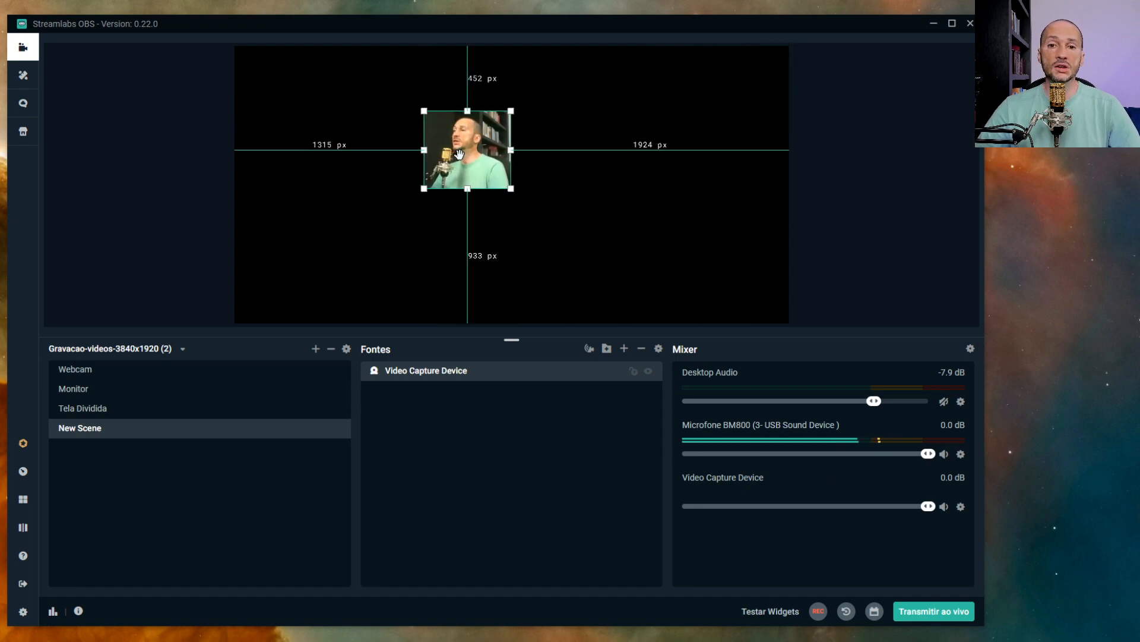
Step: Reset the webcam source's transformation and enlarge the image to fill the full width of the canvas
{"action": "right_click", "coordinate": [474, 147]}
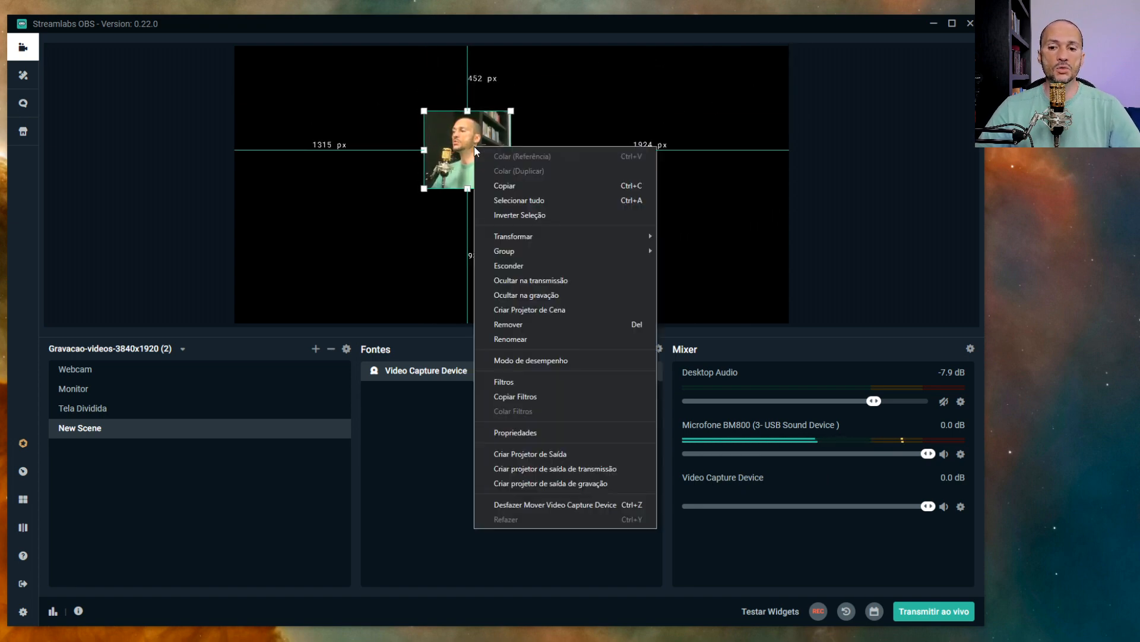
{"action": "mouse_move", "coordinate": [550, 237]}
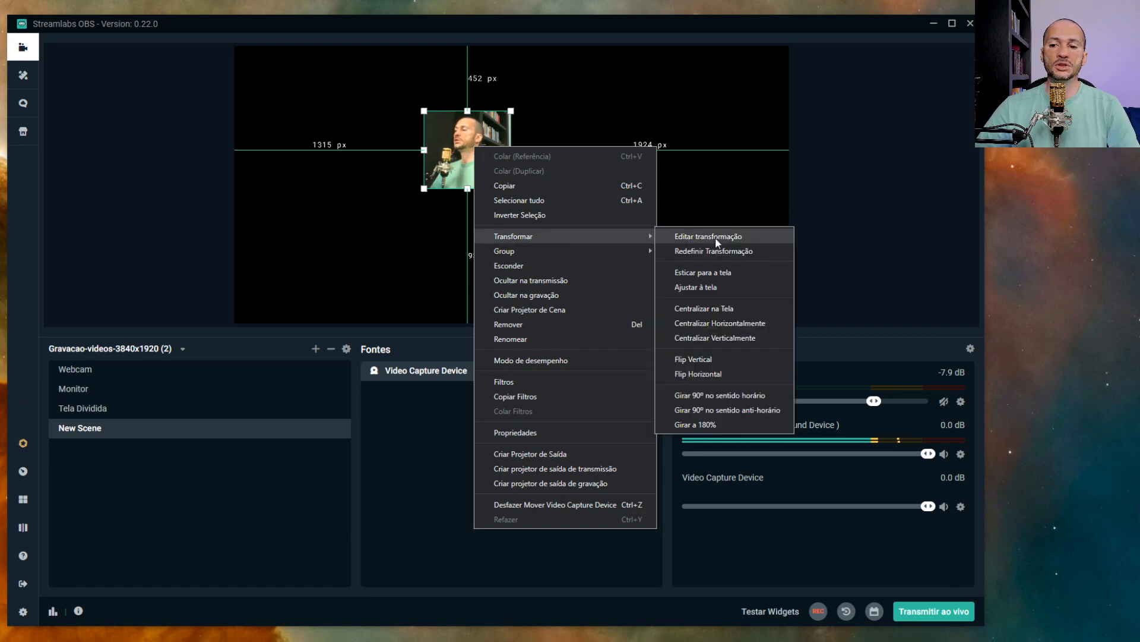
{"action": "left_click", "coordinate": [740, 252]}
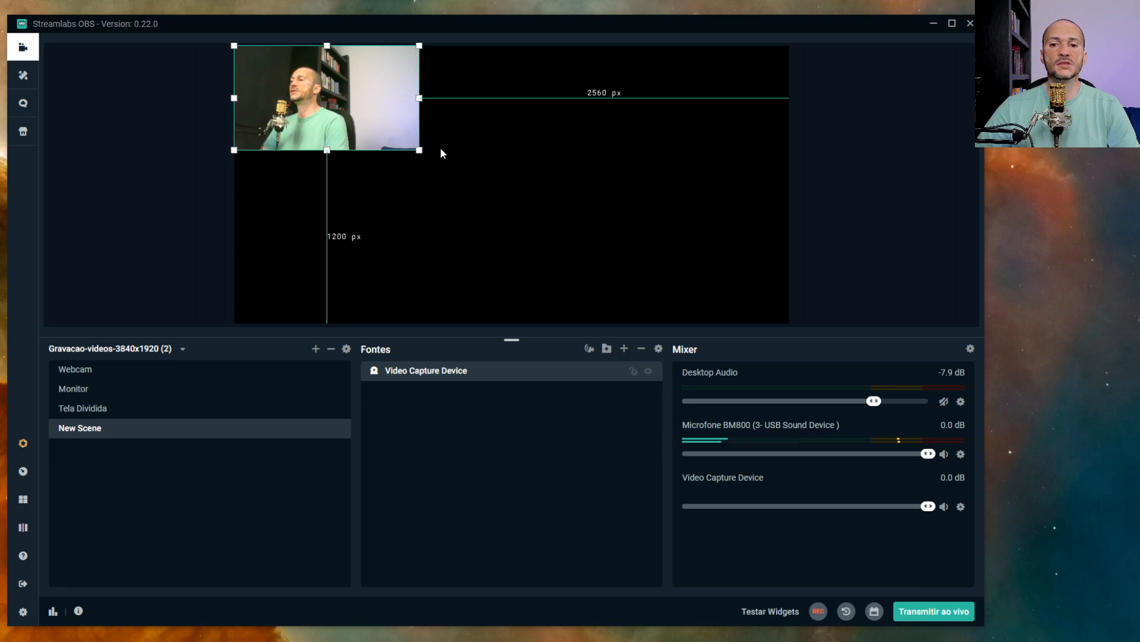
{"action": "left_click_drag", "start_coordinate": [419, 150], "coordinate": [788, 278]}
{"action": "left_click_drag", "start_coordinate": [672, 224], "coordinate": [671, 217]}
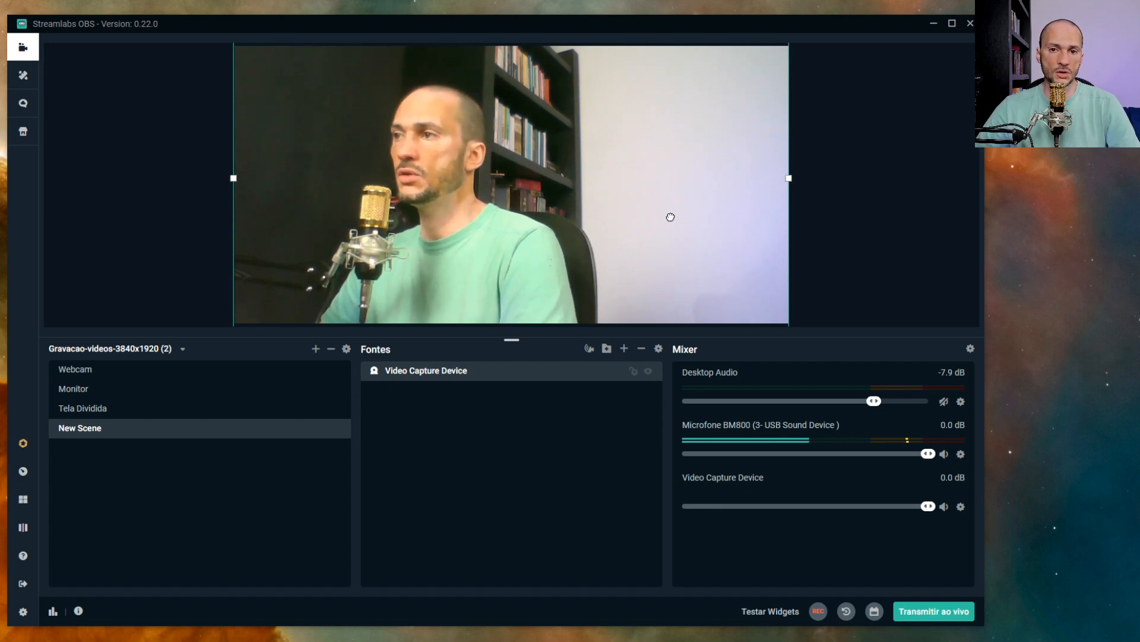
Step: Hide the Video Capture Device source and review the available source types without adding one
{"action": "left_click", "coordinate": [648, 371]}
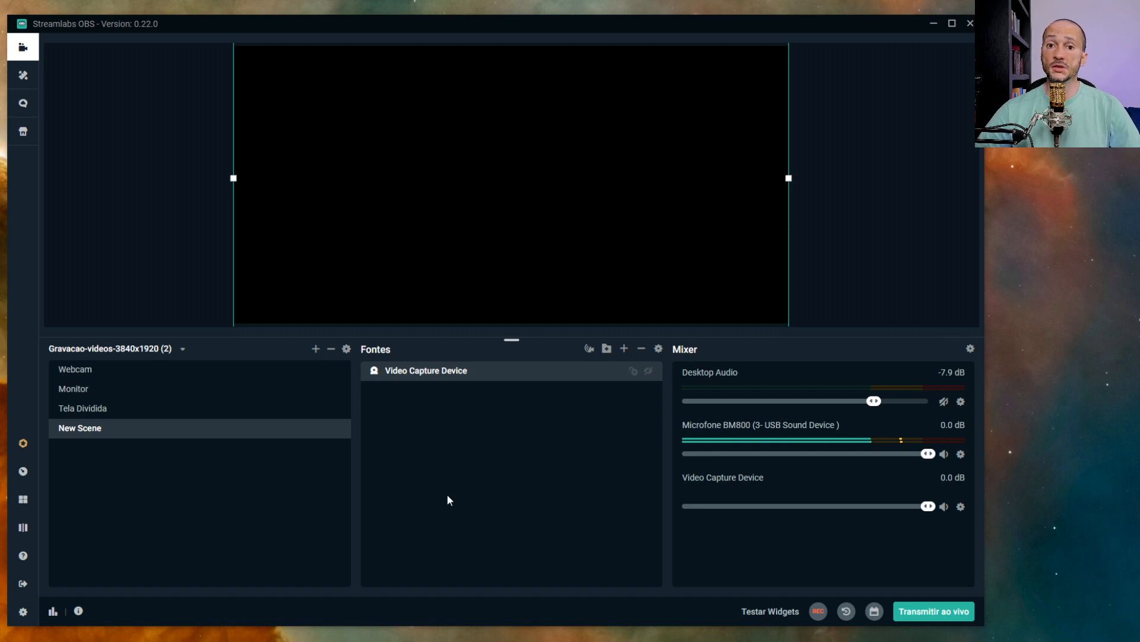
{"action": "left_click", "coordinate": [623, 349]}
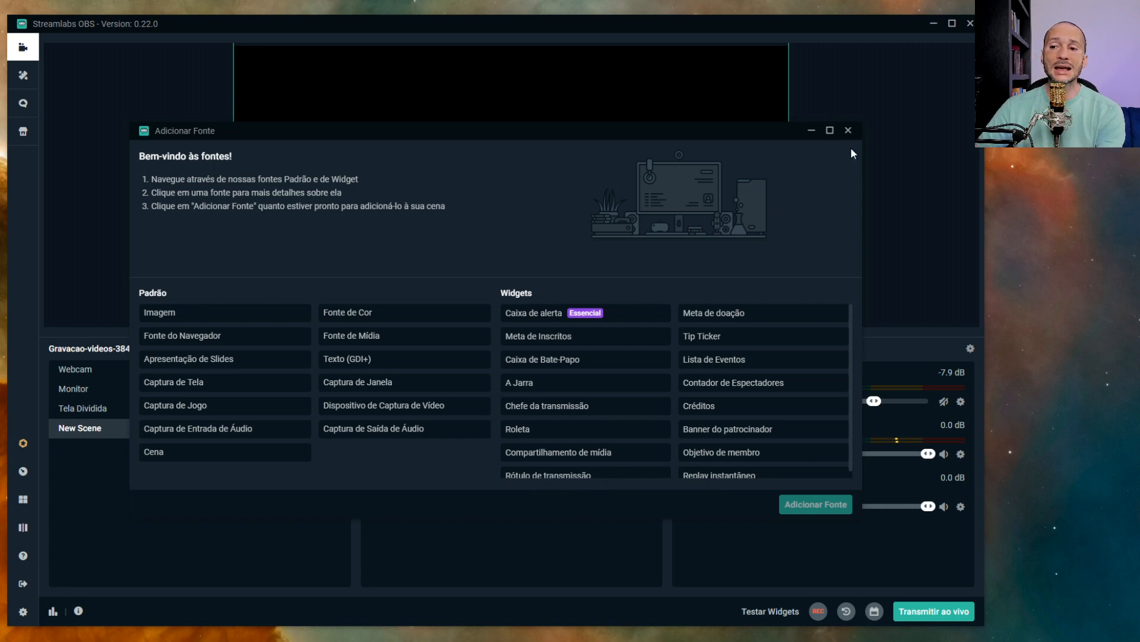
{"action": "left_click", "coordinate": [850, 132]}
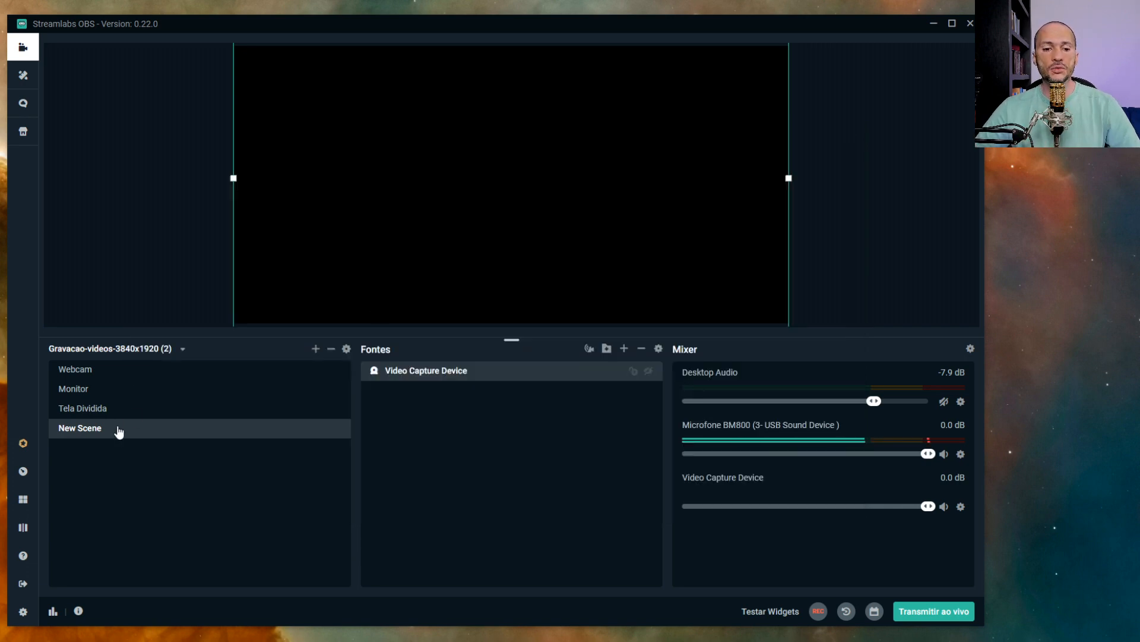